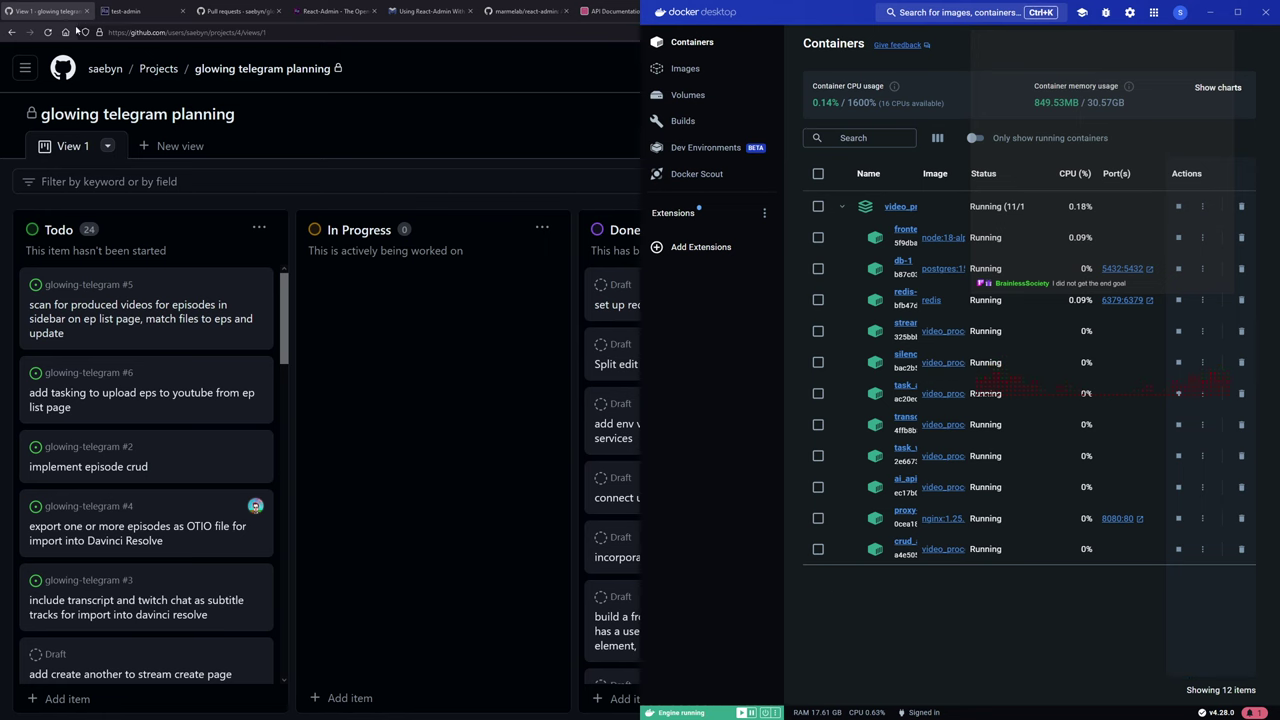
- Open the 2024-01-24 stream "Palworld multiplayer with subs | day 1" from the Streams list in the test-admin app
click(105, 5)
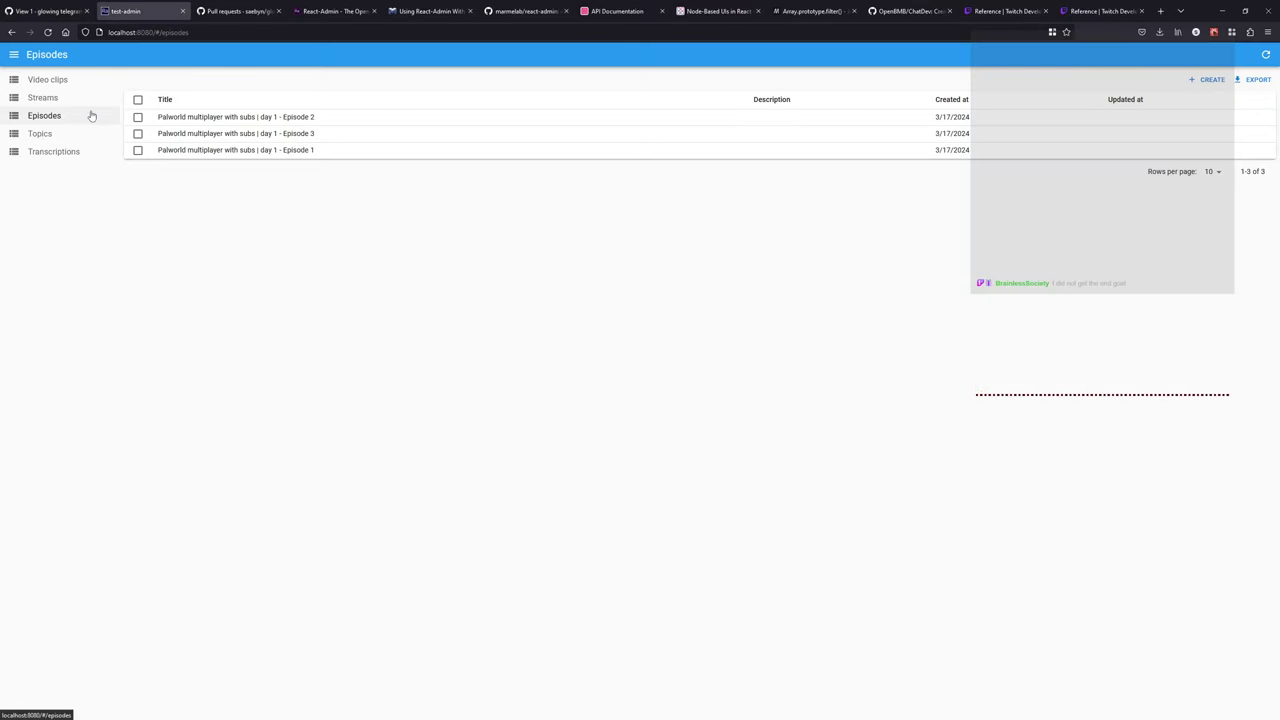
click(68, 97)
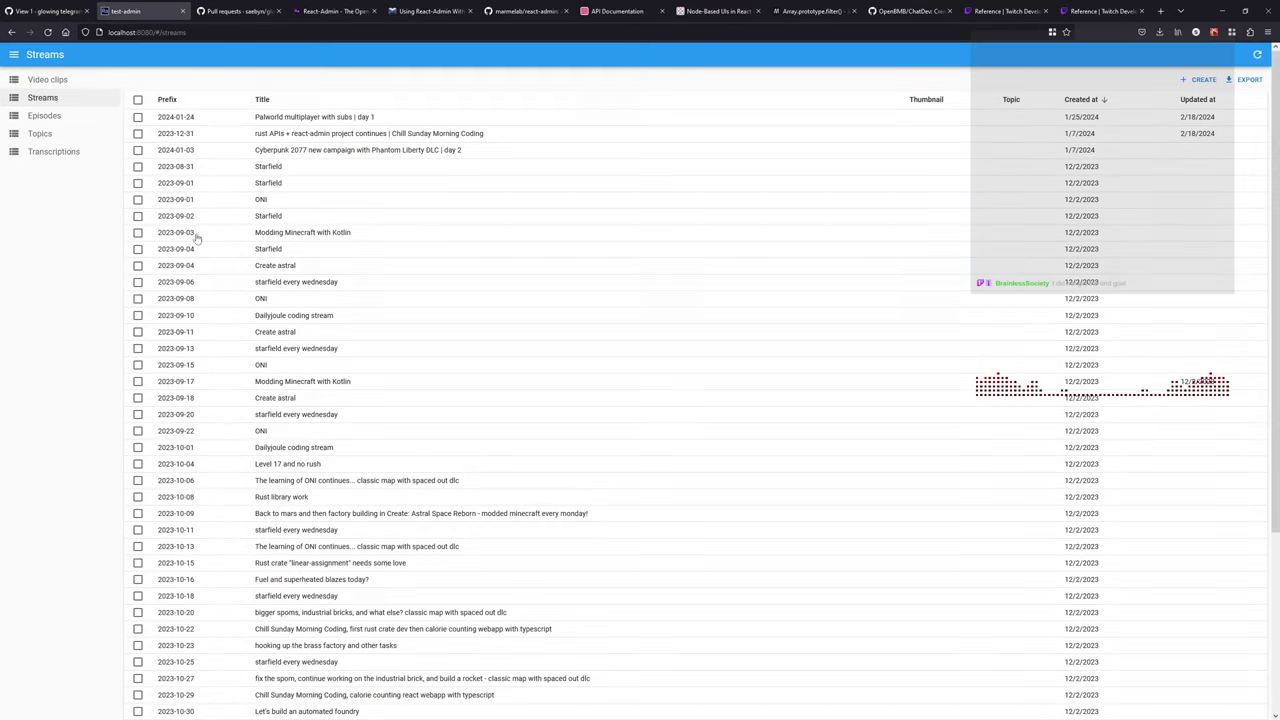
click(318, 121)
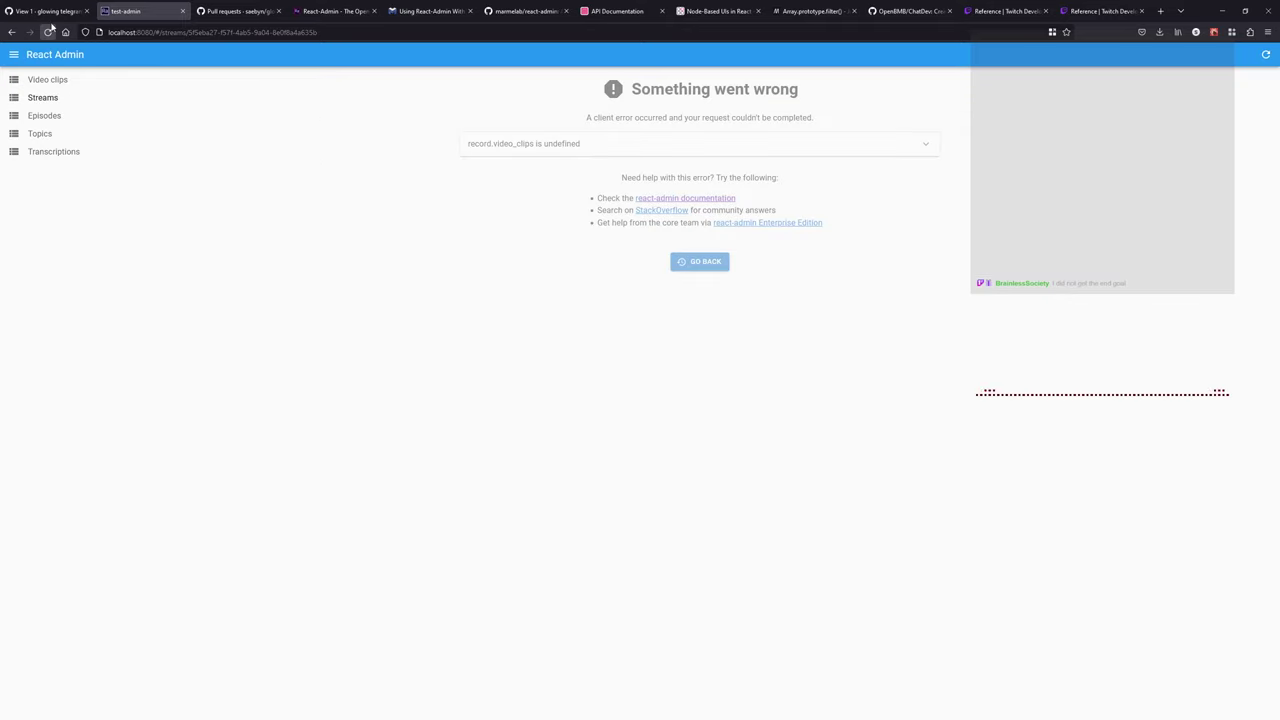
- Inspect the details of the client error on the stream page, collapse them and reload the page
drag(467, 146, 657, 149)
click(660, 149)
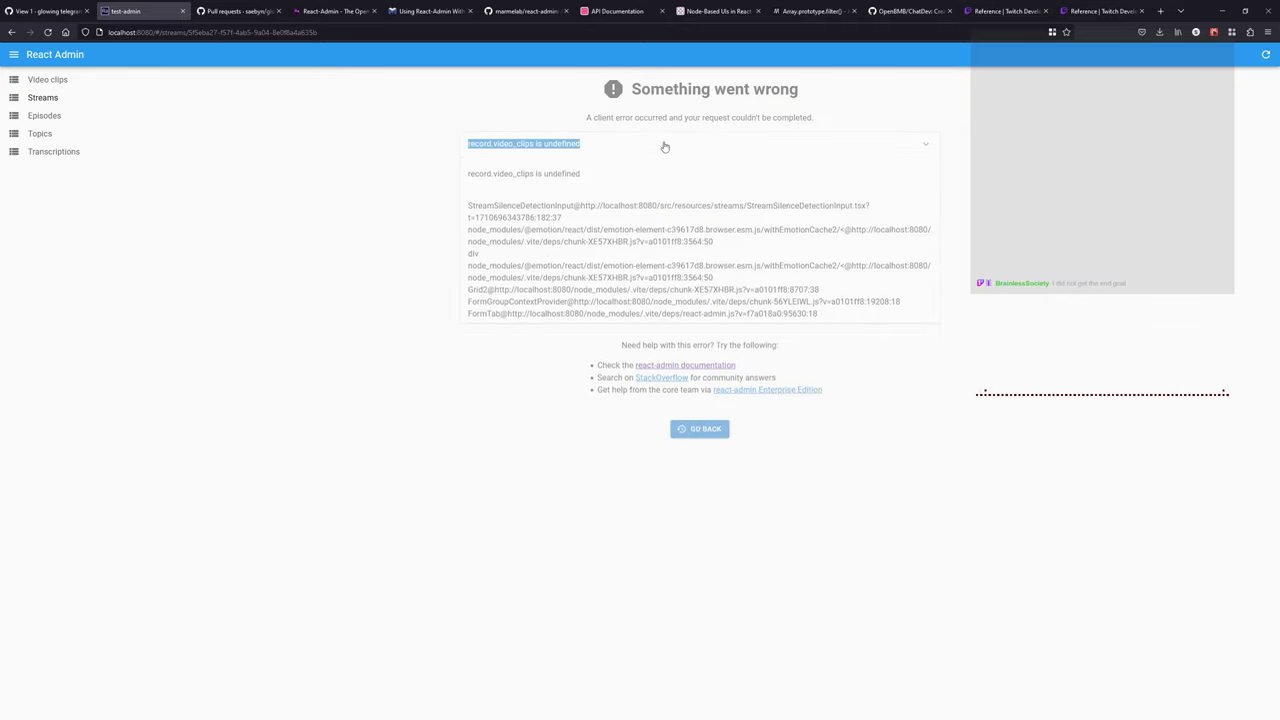
click(660, 150)
click(47, 32)
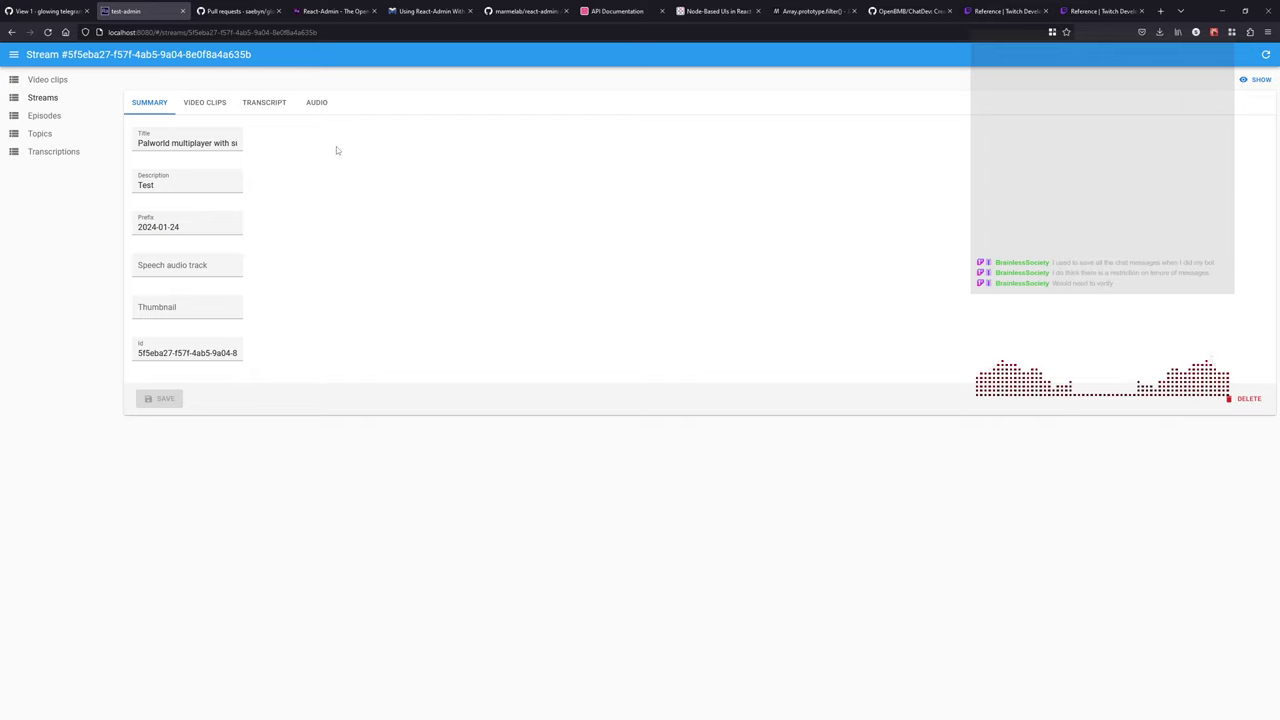
key(alt+Tab)
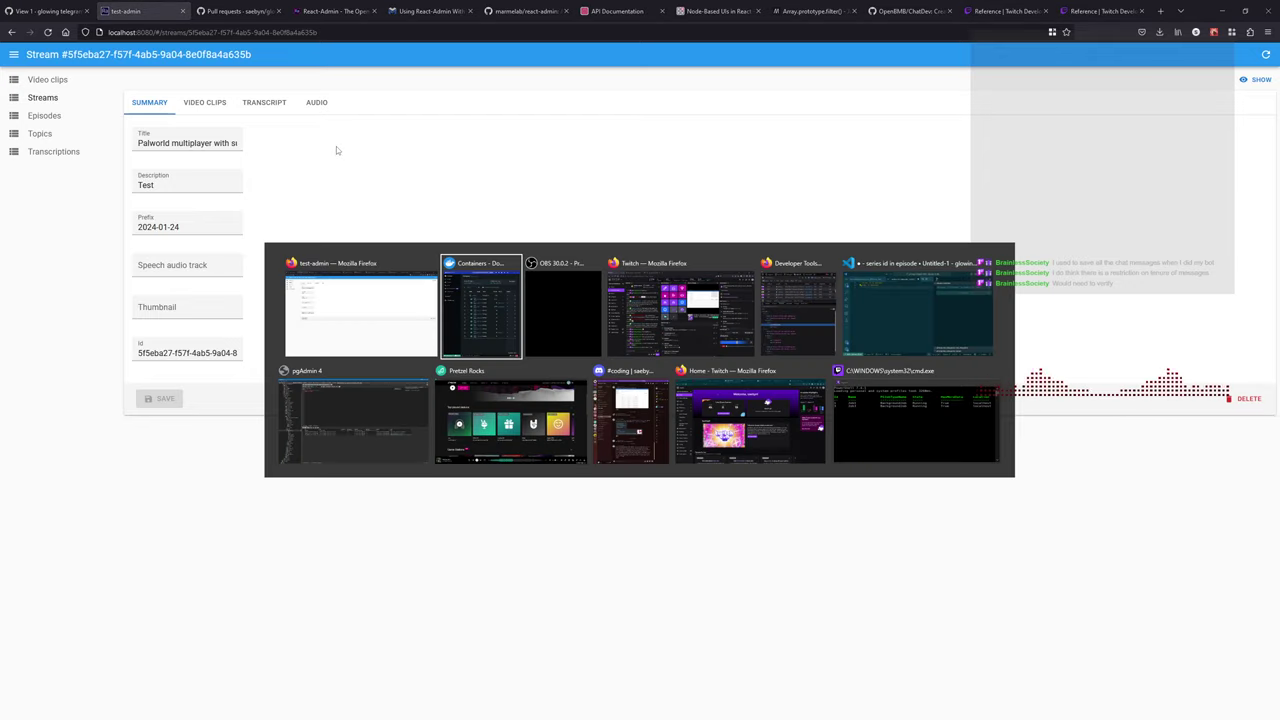
key(alt+Tab)
key(alt+Tab)
key(alt+Tab)
key(alt+Tab)
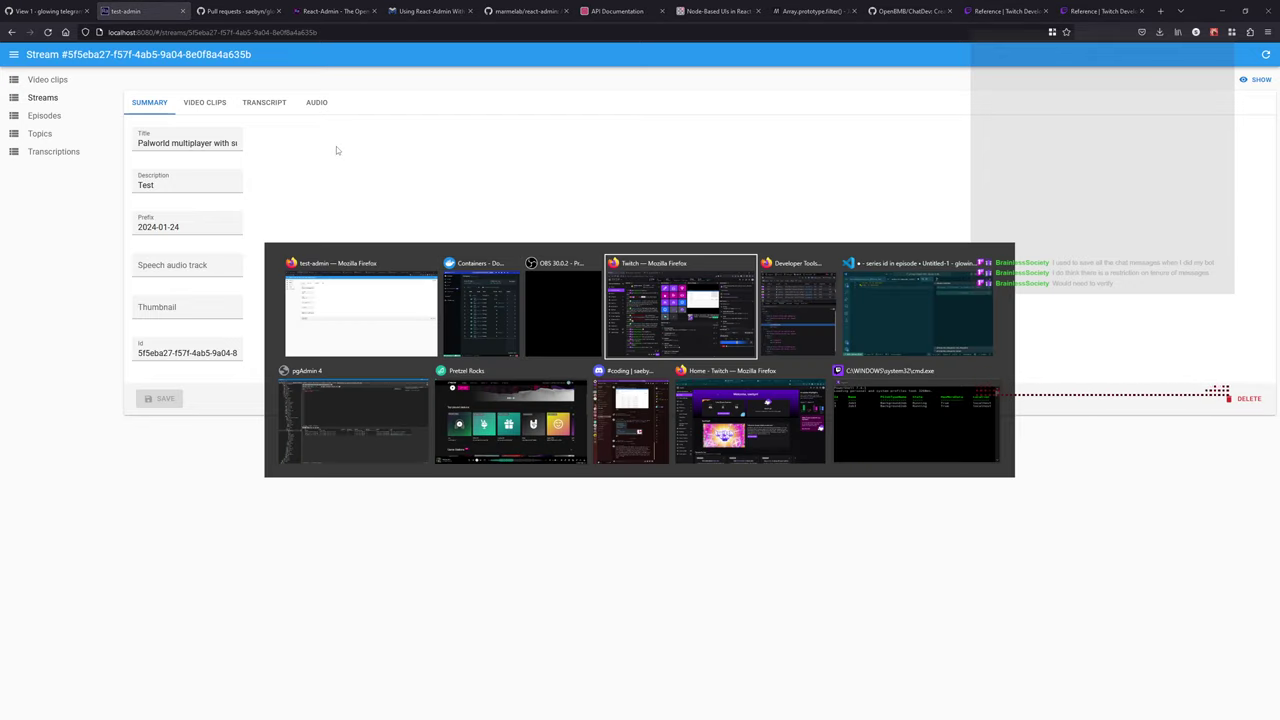
key(alt+Tab)
key(alt+Tab)
key(alt+Tab)
key(alt+Tab)
key(alt+Tab)
key(alt+Tab)
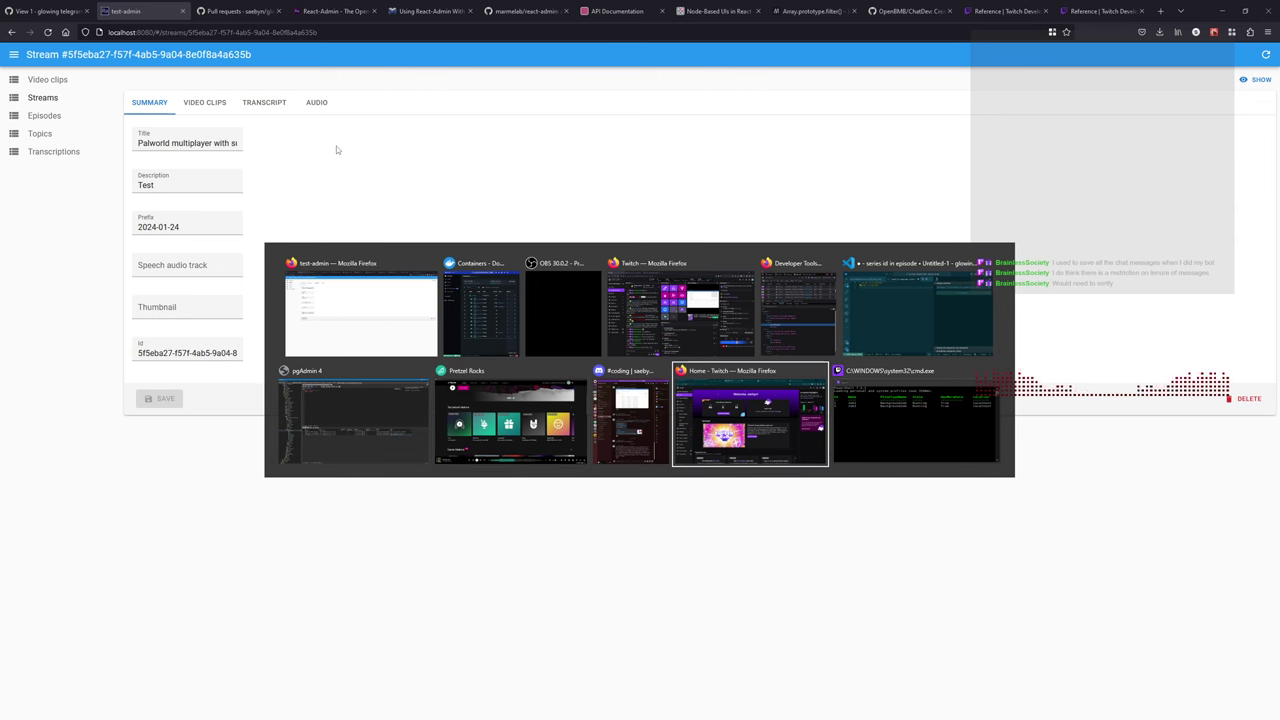
- Switch to the open Twitch API reference and open the Chat & Chatbots section of the documentation
click(45, 11)
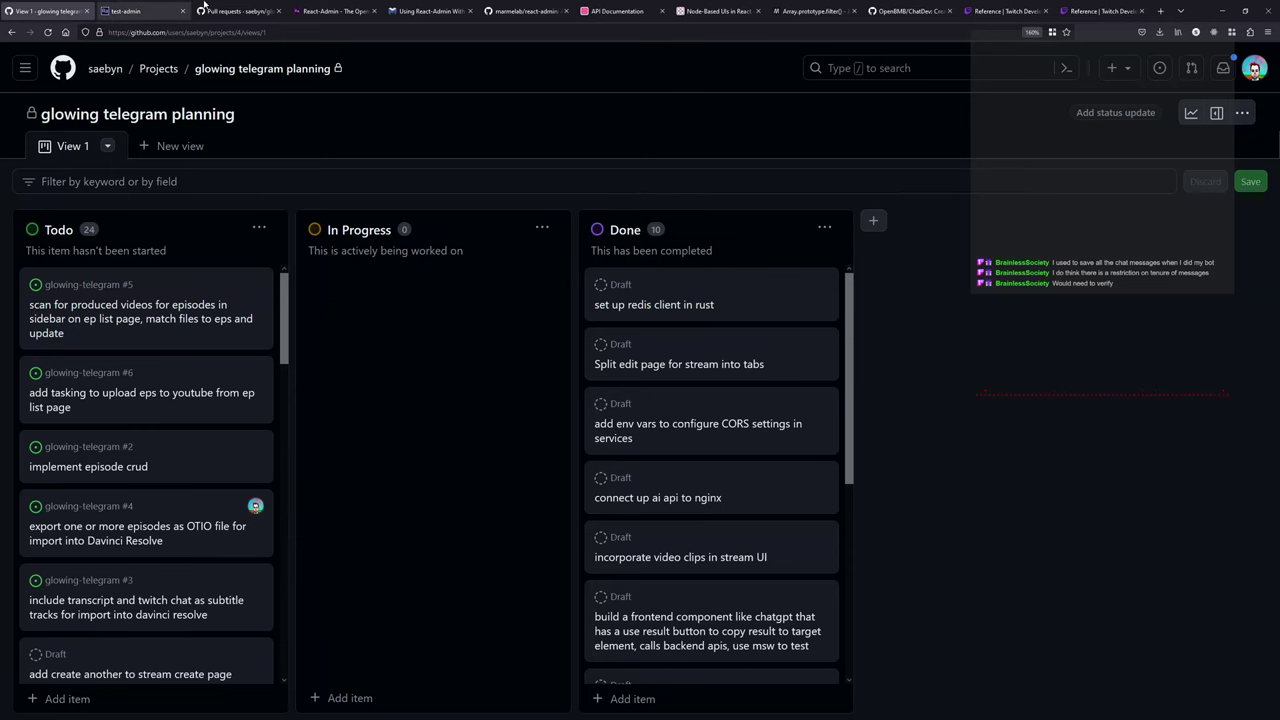
click(1085, 9)
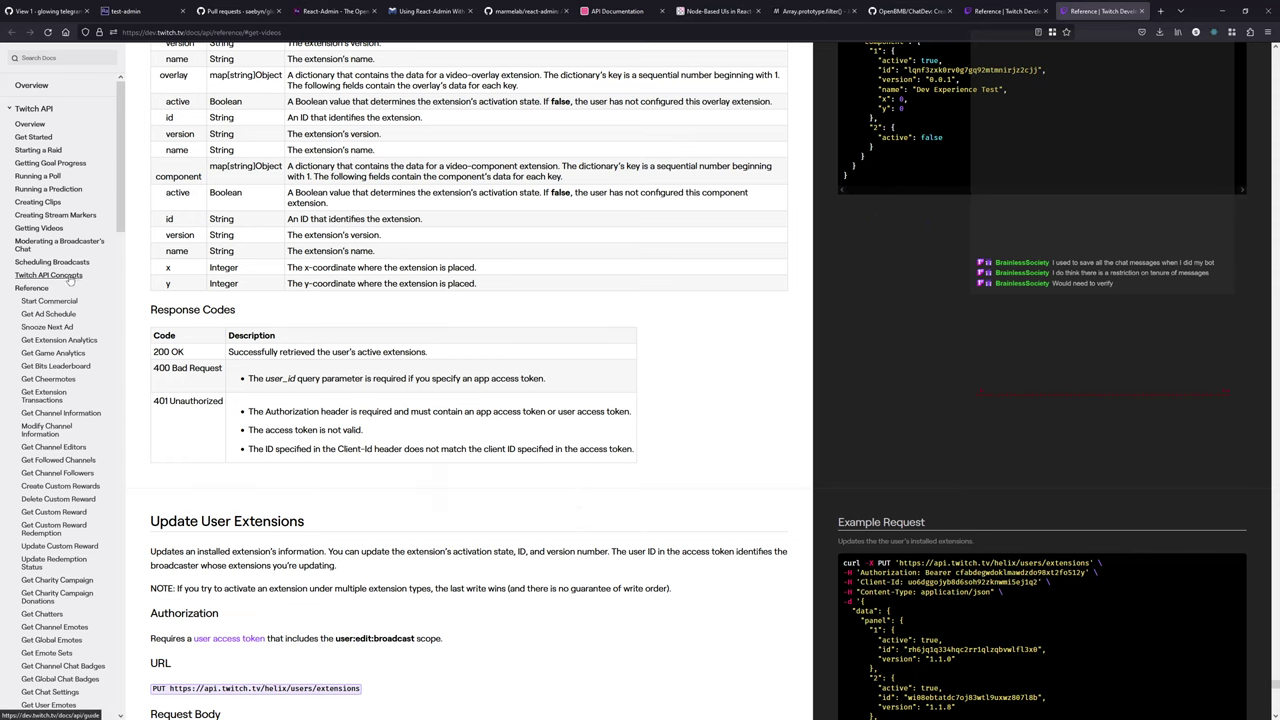
scroll(74, 380, down, 15)
scroll(76, 419, down, 5)
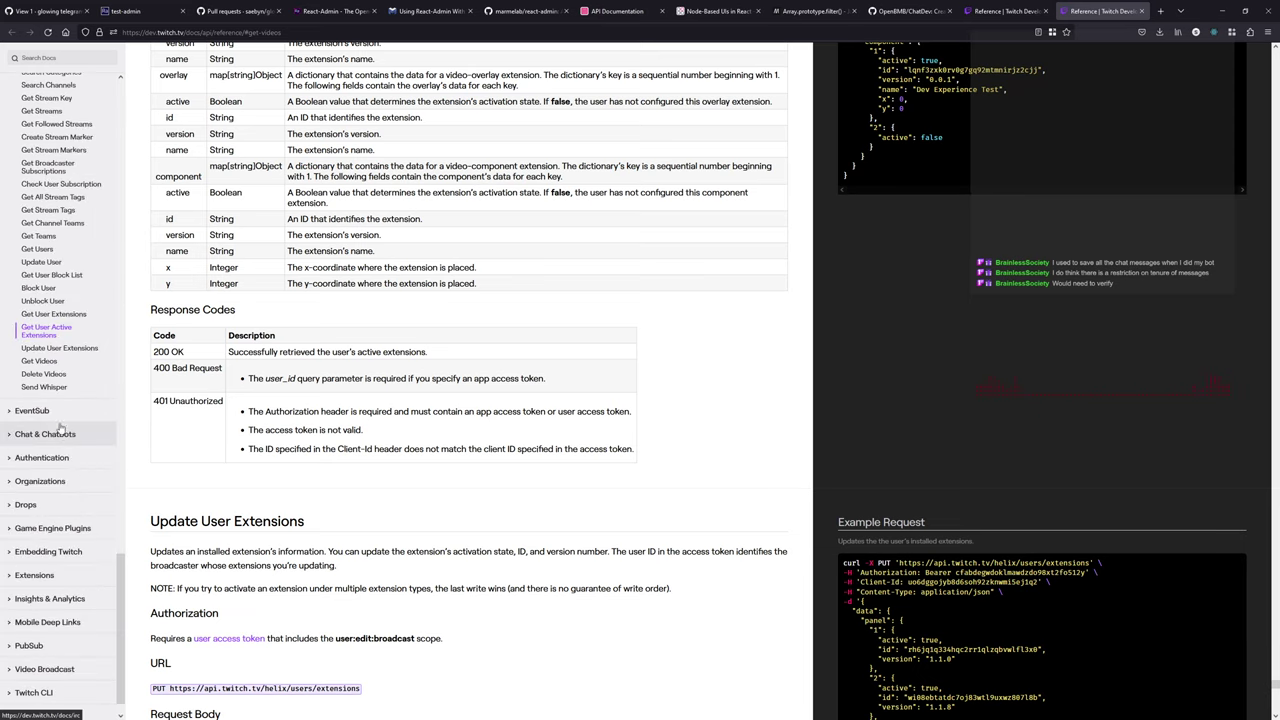
click(44, 435)
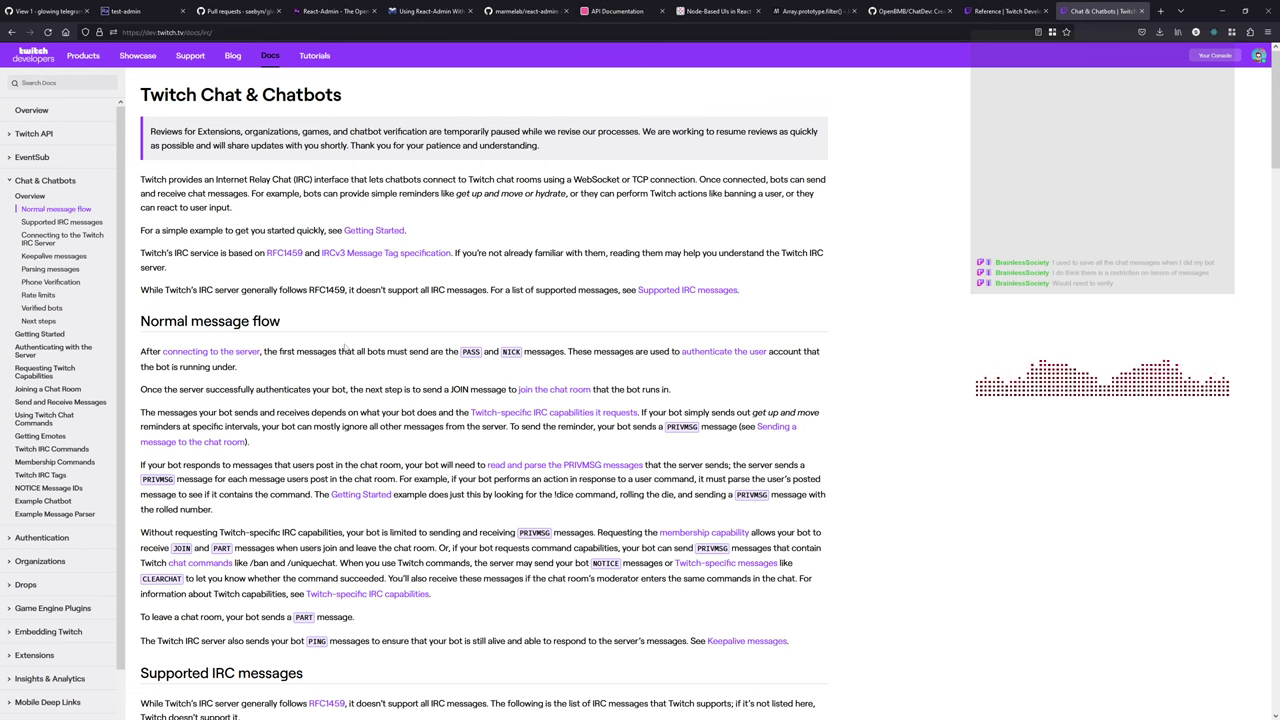
- Read the Chat & Chatbots overview on normal message flow, supported IRC messages and Twitch-specific IRC messages
drag(338, 351, 564, 351)
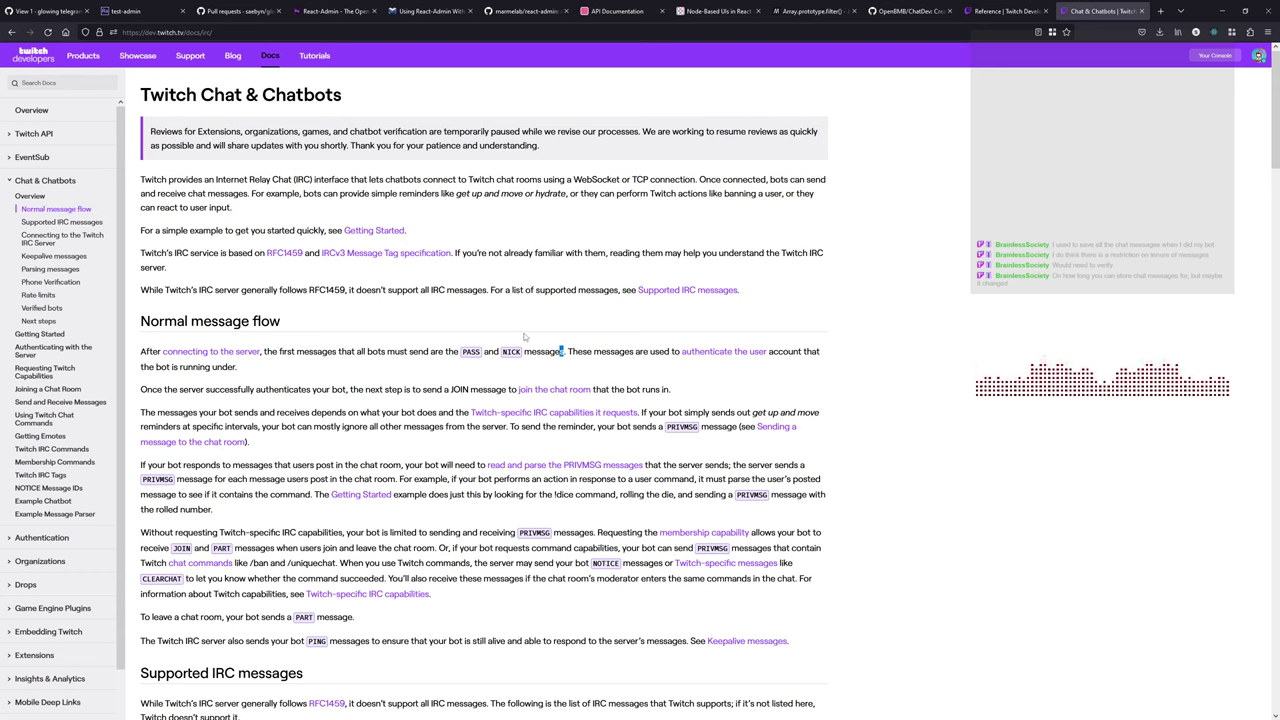
click(619, 310)
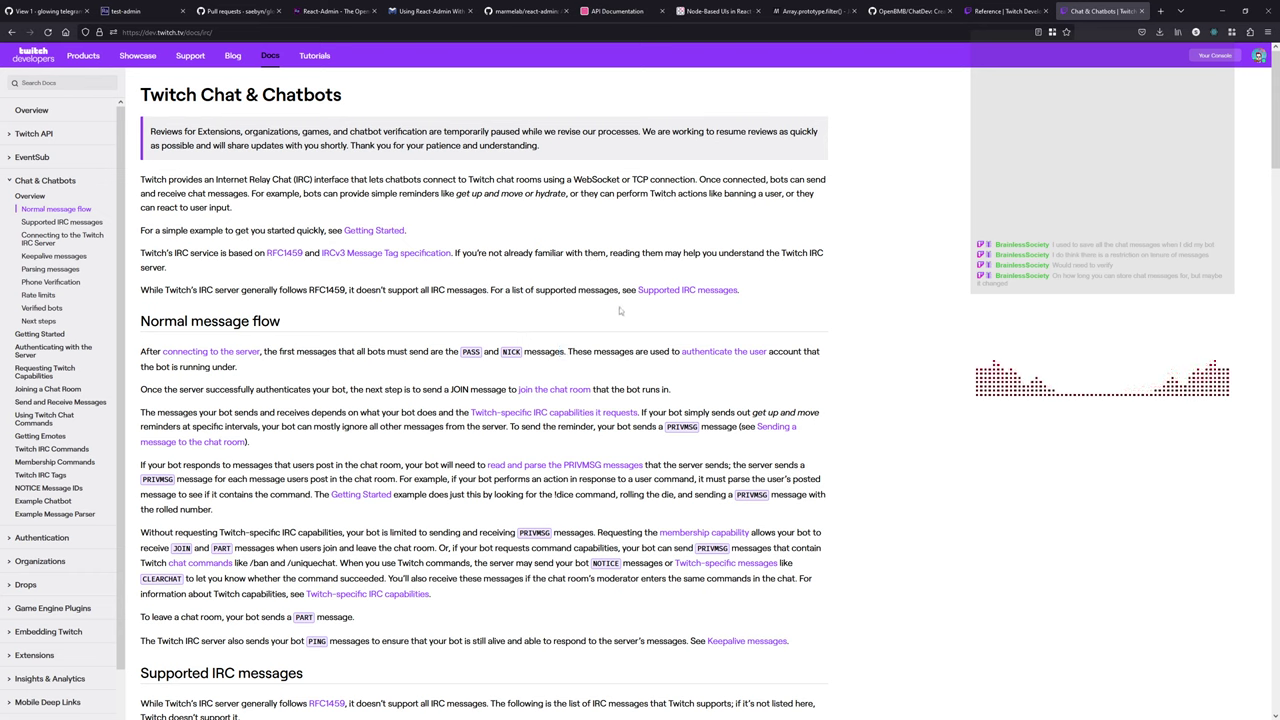
scroll(485, 293, down, 2)
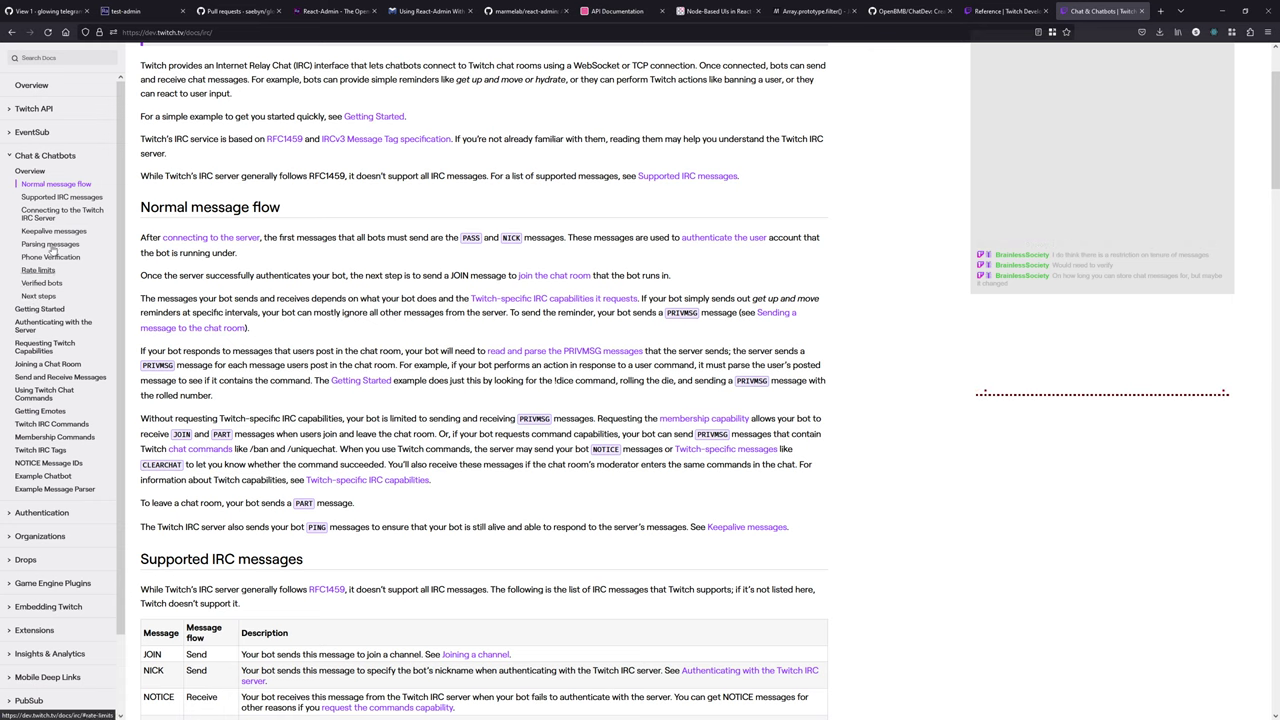
scroll(369, 379, down, 2)
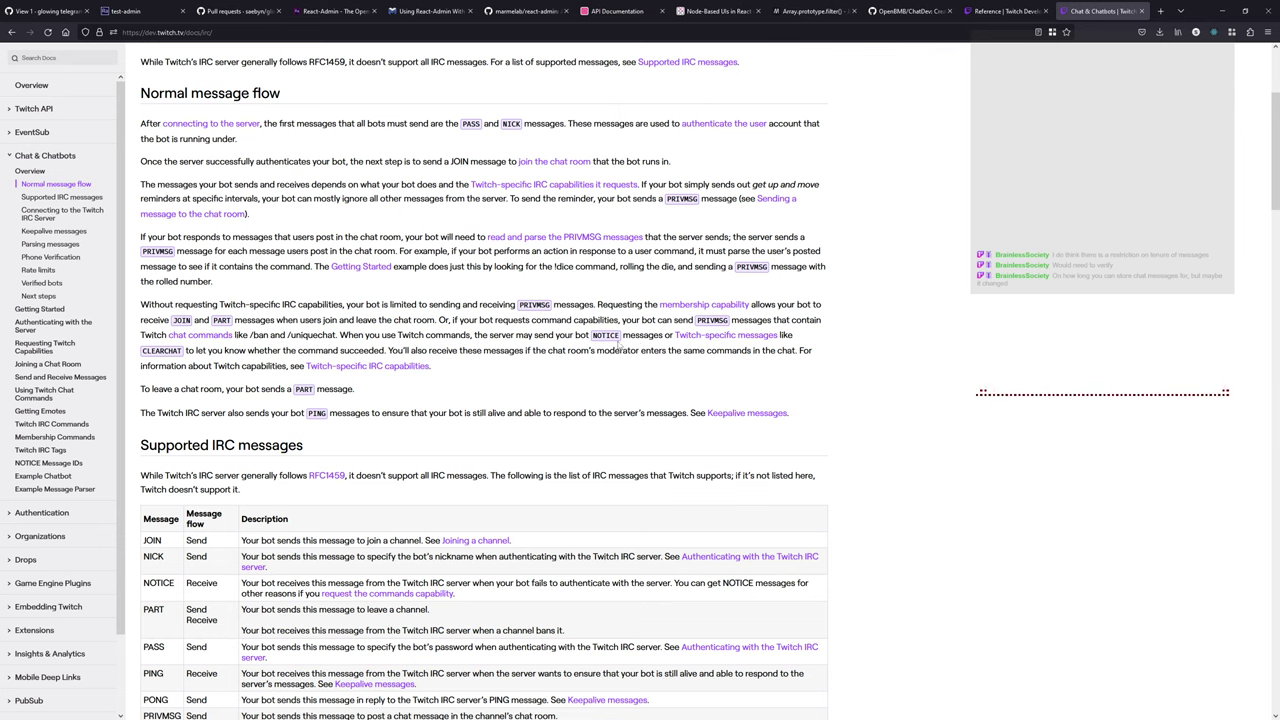
scroll(645, 345, down, 2)
scroll(645, 345, down, 2)
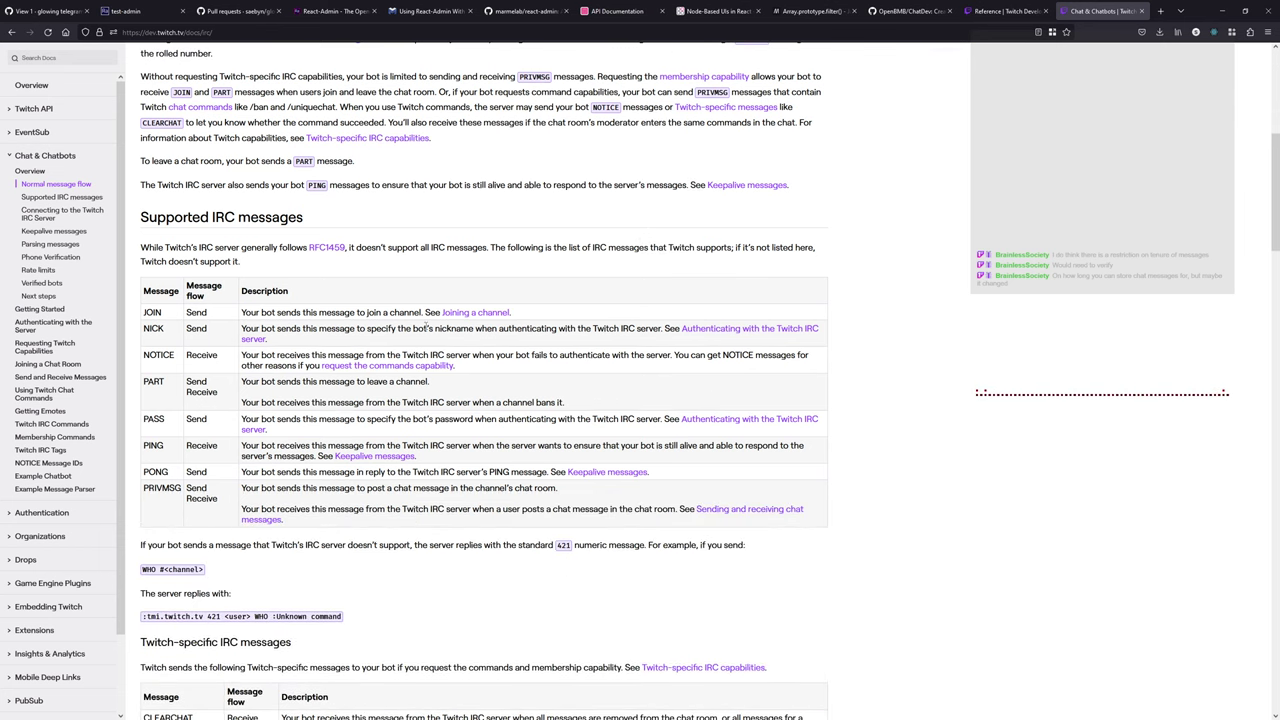
scroll(428, 325, down, 4)
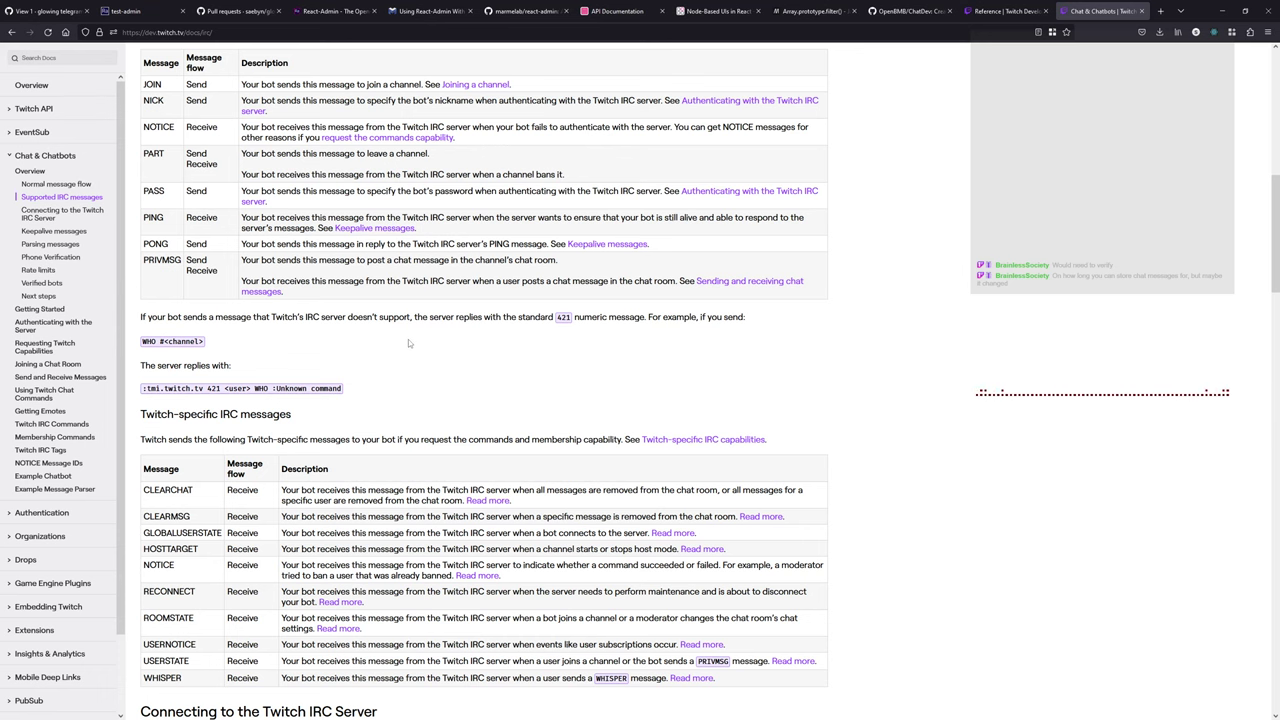
scroll(413, 344, down, 4)
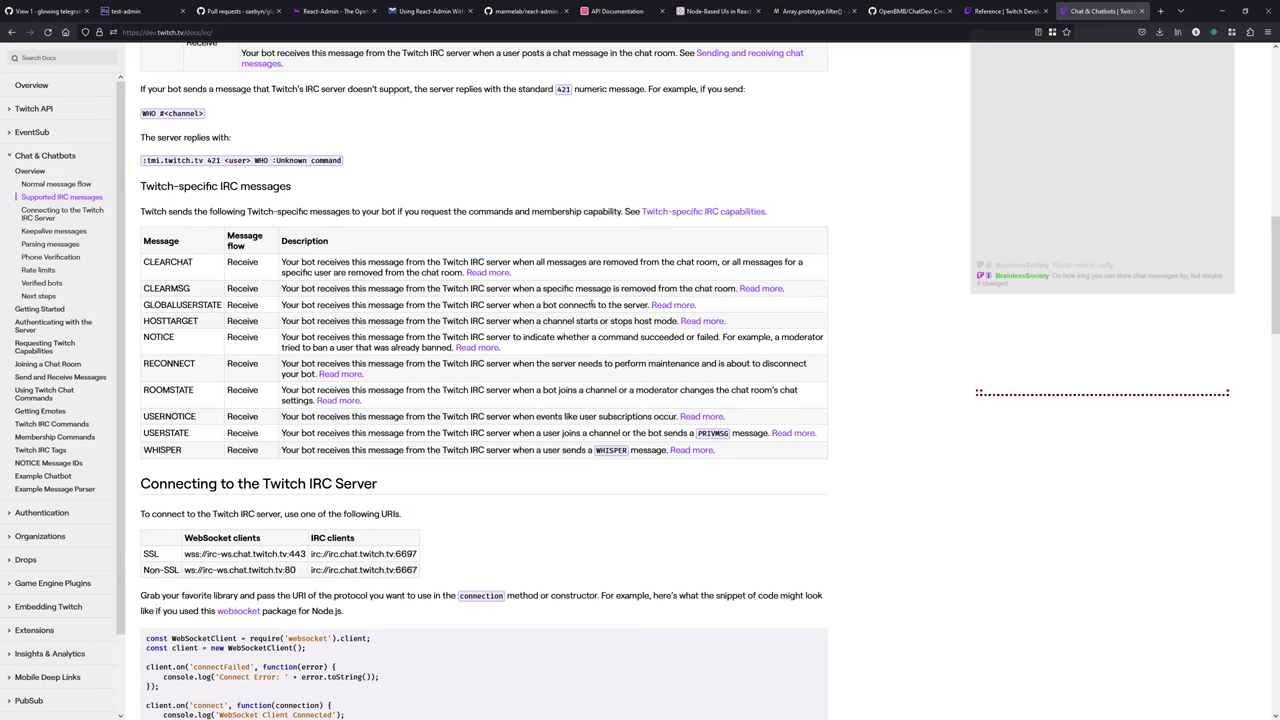
scroll(577, 340, down, 4)
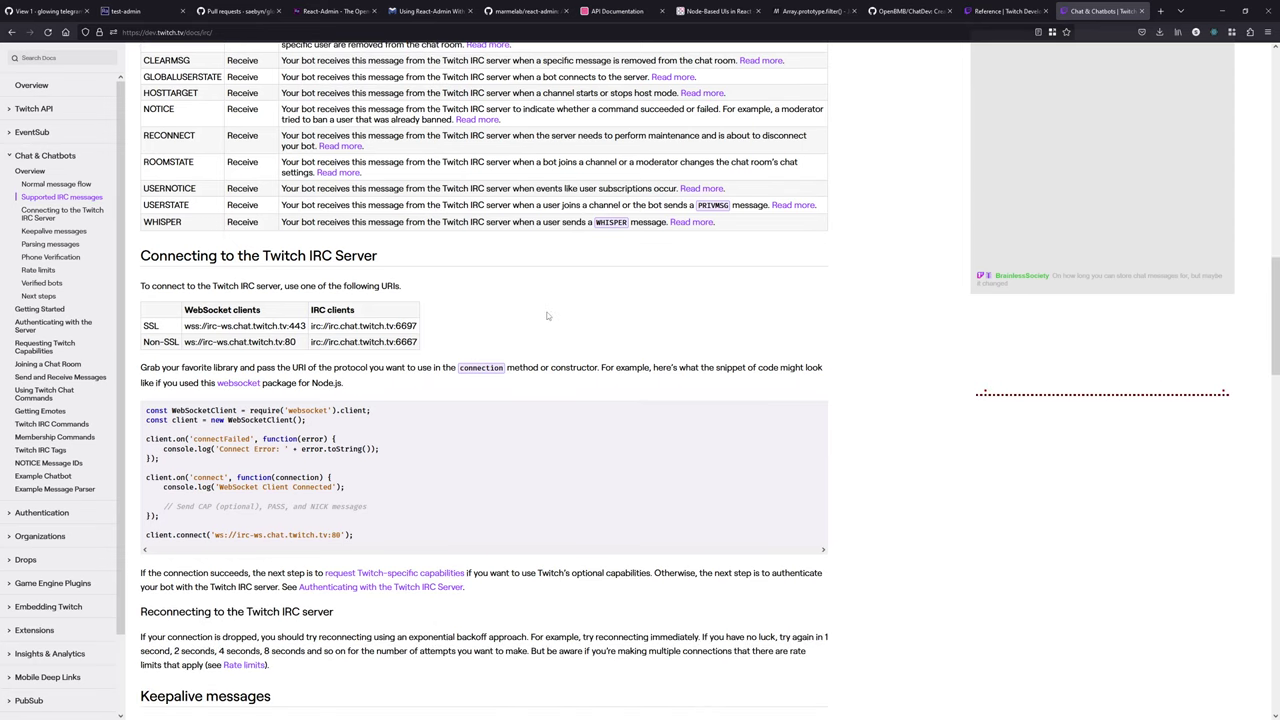
- Read the Chat & Chatbots sections from connecting to the IRC server through message parsing, phone verification and rate limits
scroll(547, 316, down, 4)
scroll(547, 316, down, 8)
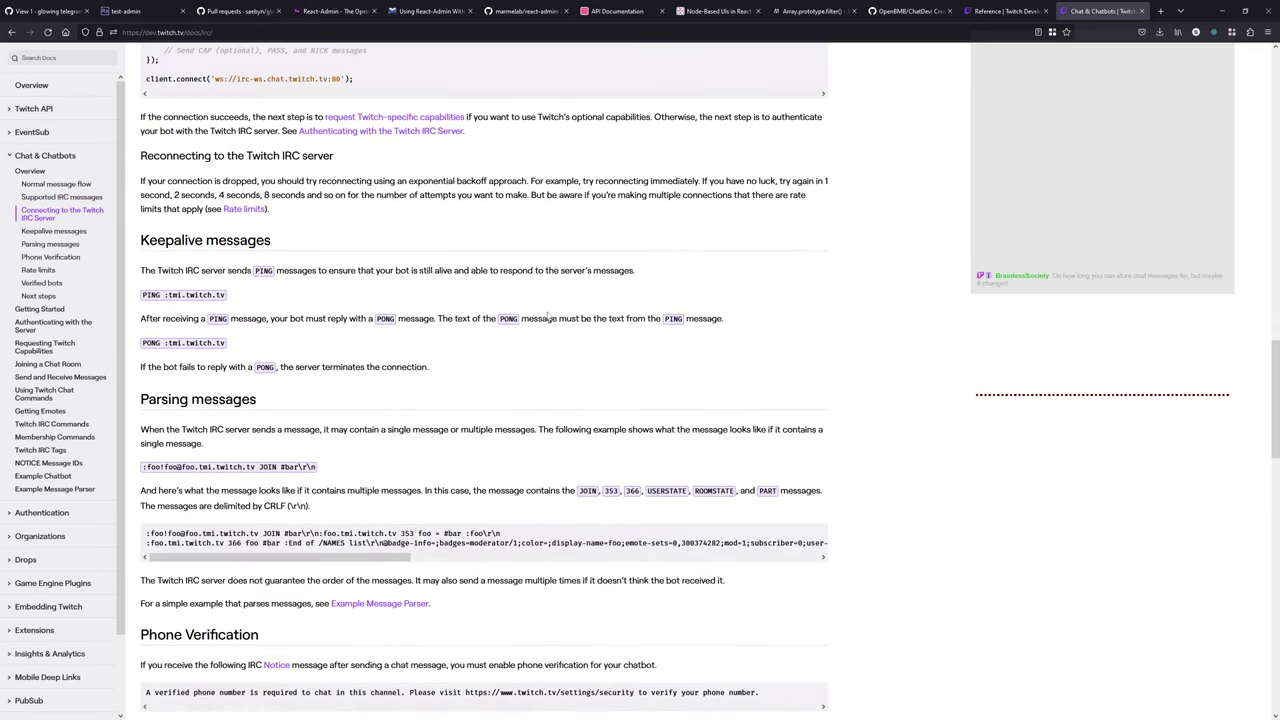
scroll(548, 314, down, 4)
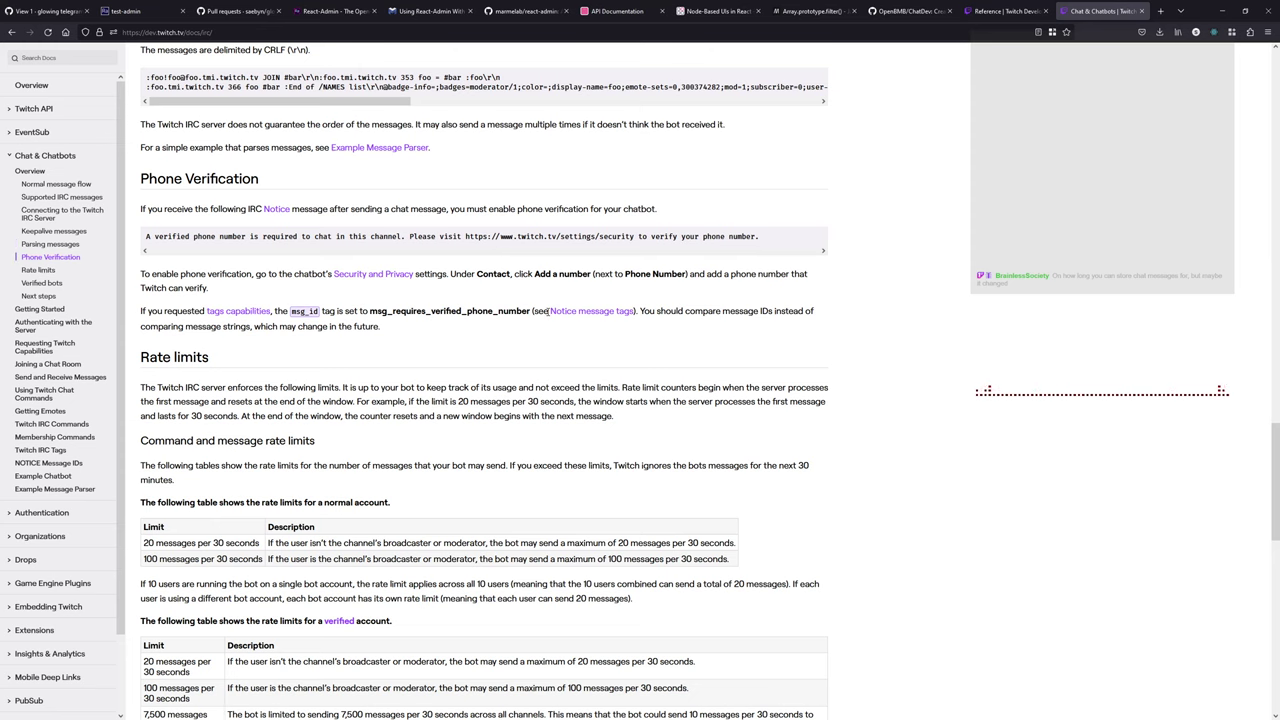
scroll(547, 313, down, 4)
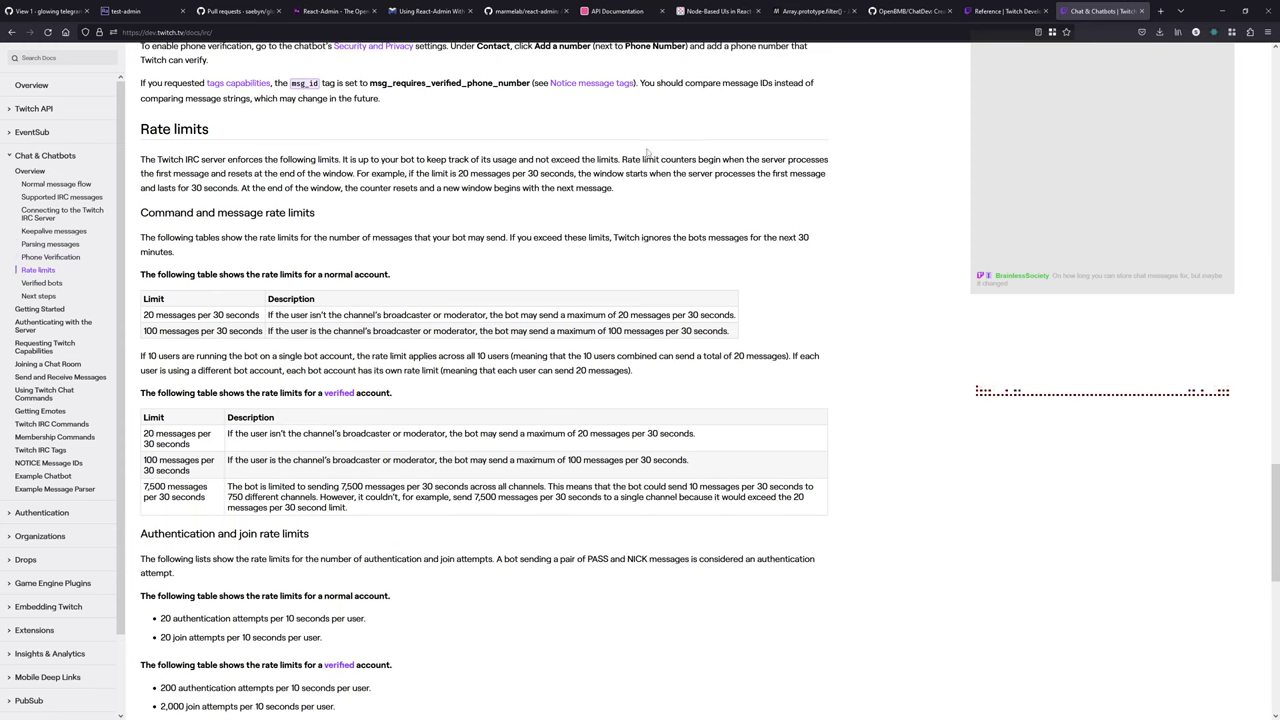
scroll(341, 241, down, 2)
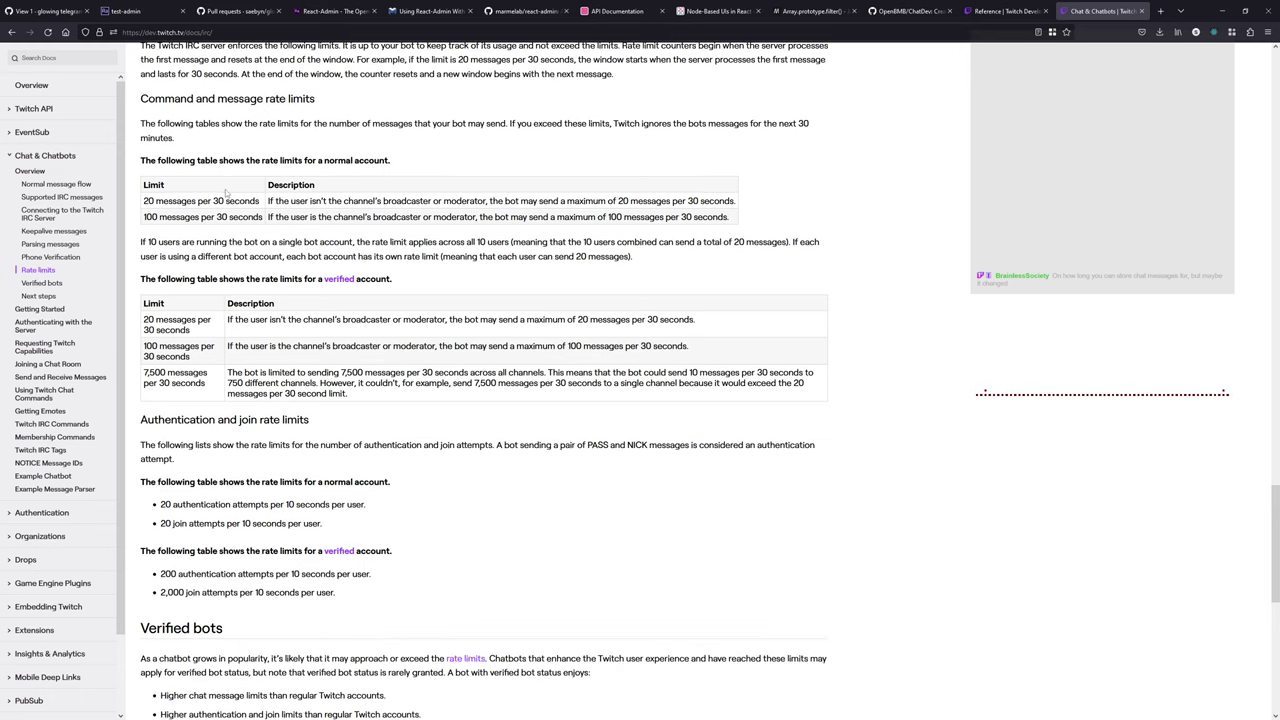
scroll(441, 213, down, 2)
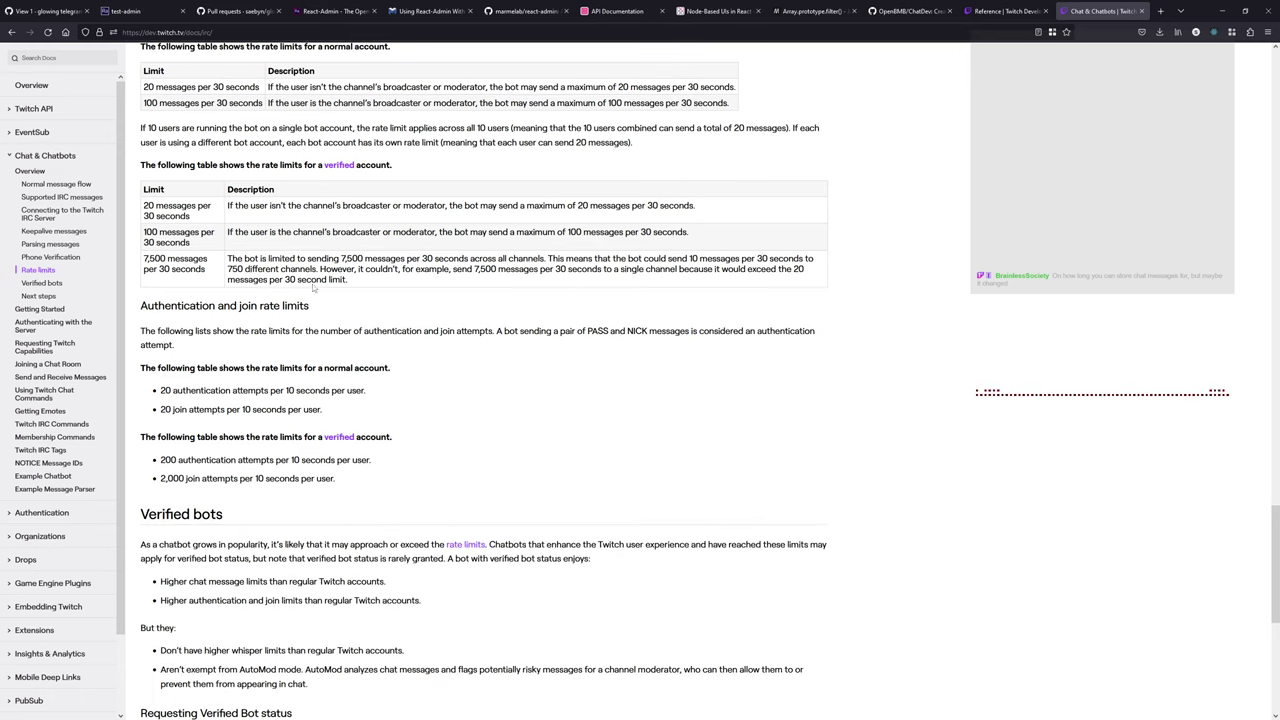
- Review the Verified bots and Next steps sections and the remaining documentation topics for guidance on chat messages
scroll(291, 310, down, 6)
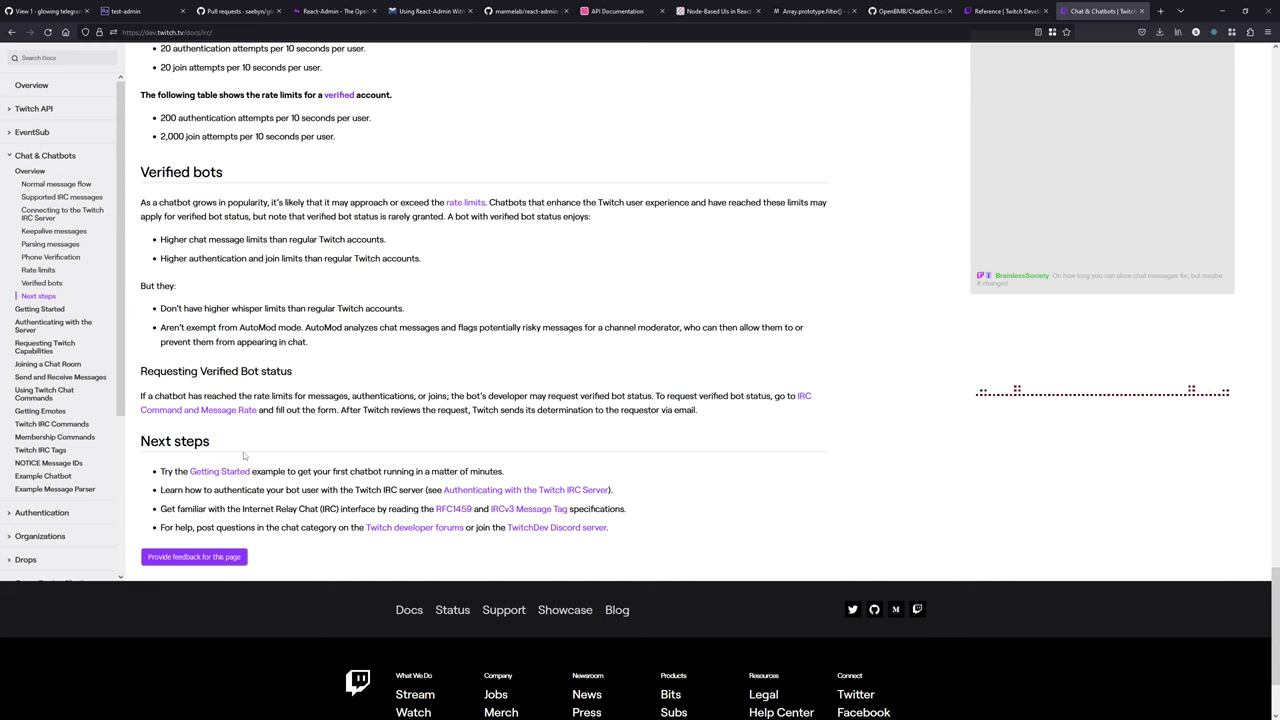
scroll(80, 366, down, 2)
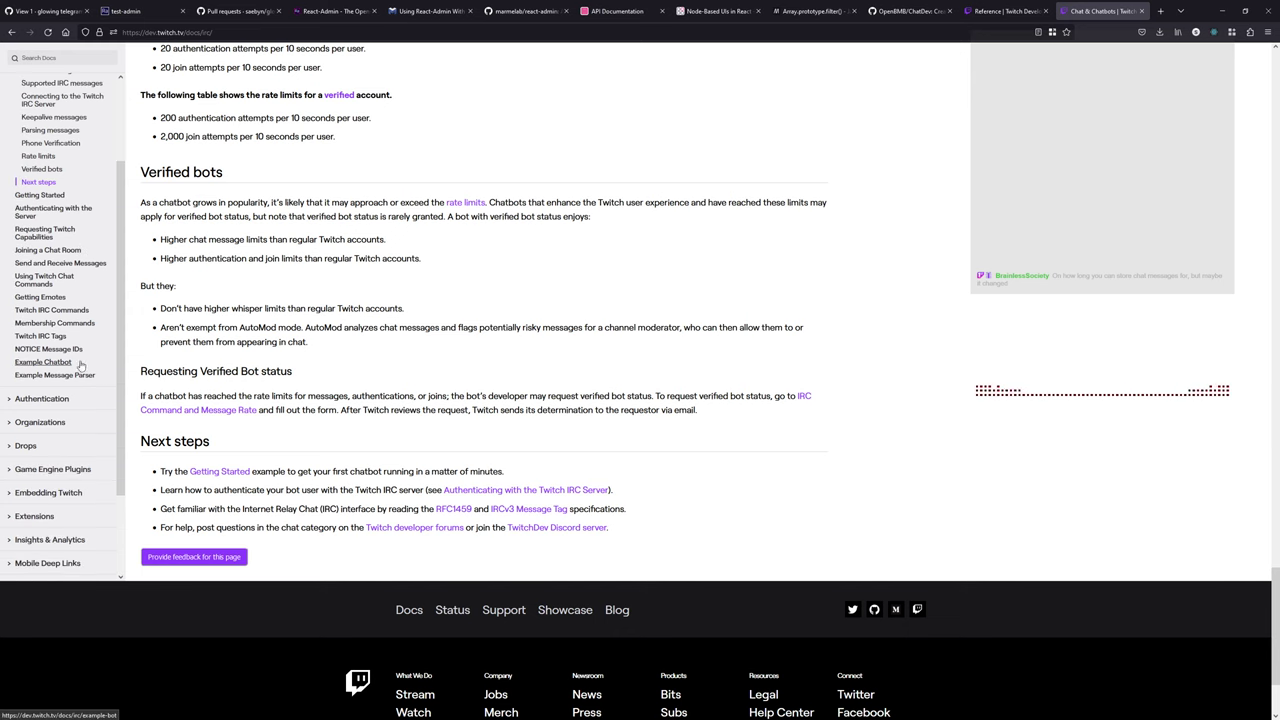
scroll(80, 366, down, 2)
scroll(544, 416, down, 2)
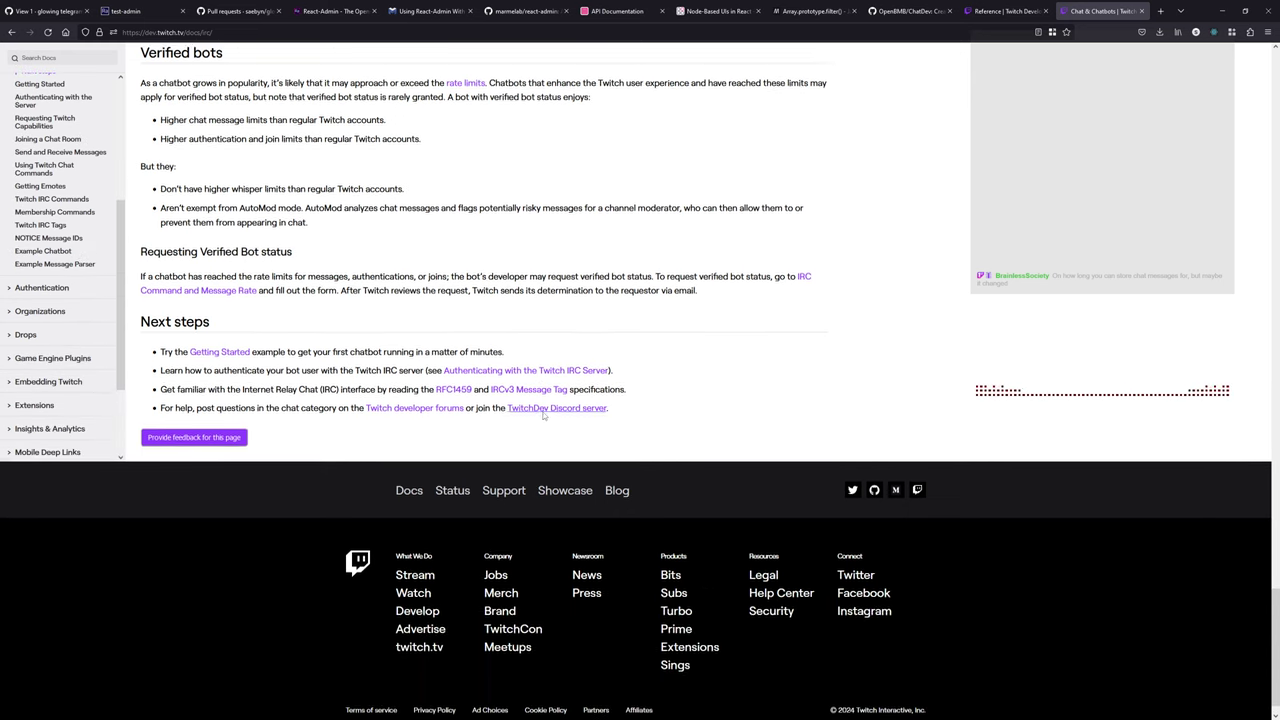
scroll(434, 411, up, 1)
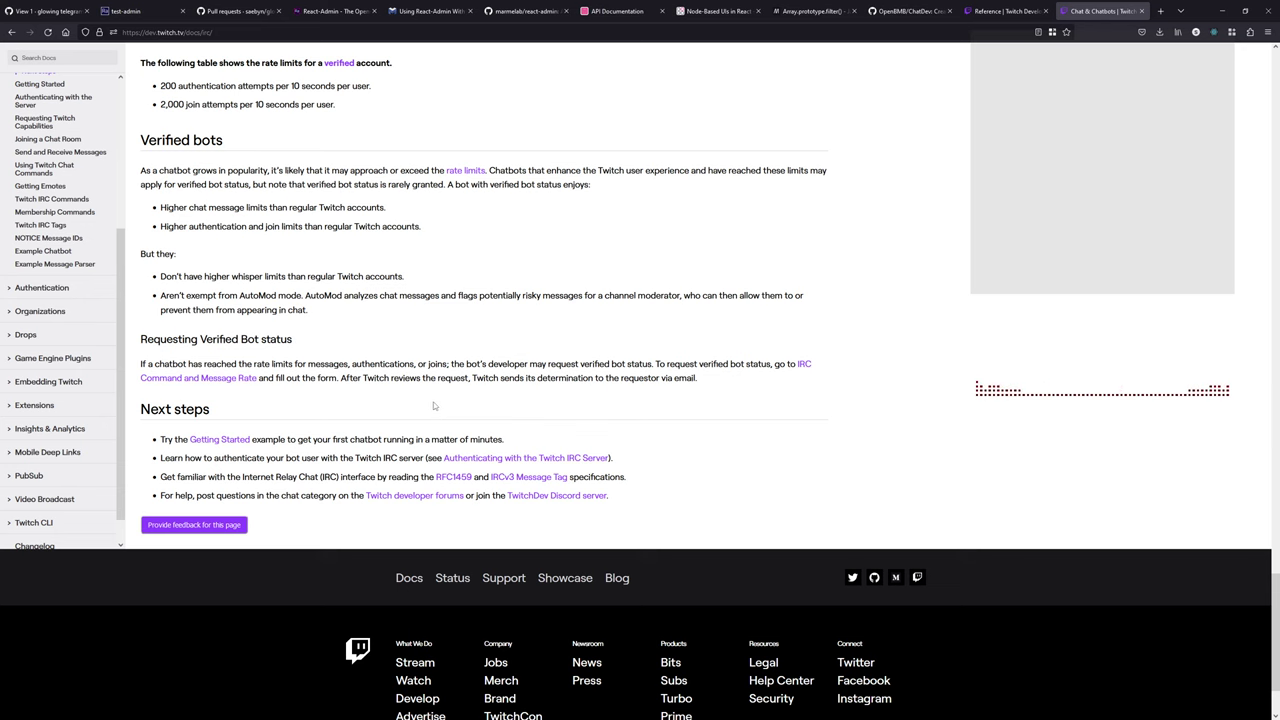
click(200, 378)
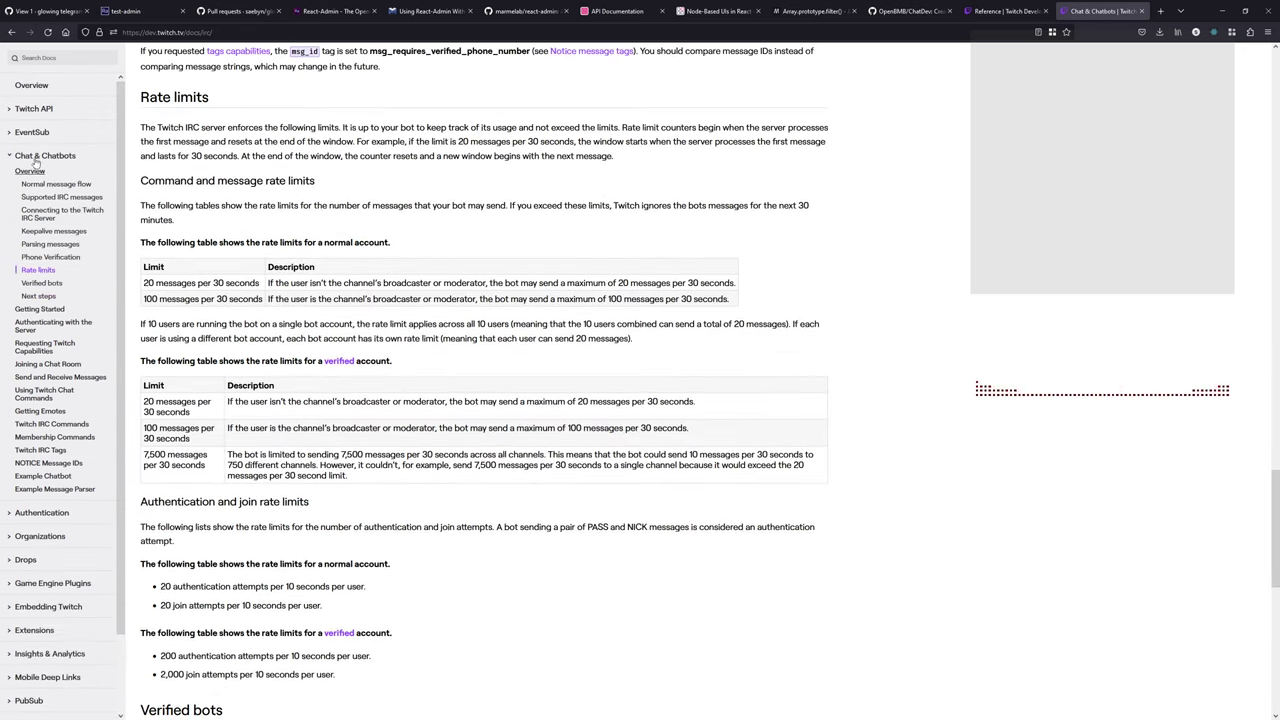
- Open the Twitch Developer Documentation overview and look through its updates, announcements and Terms of Use
click(50, 86)
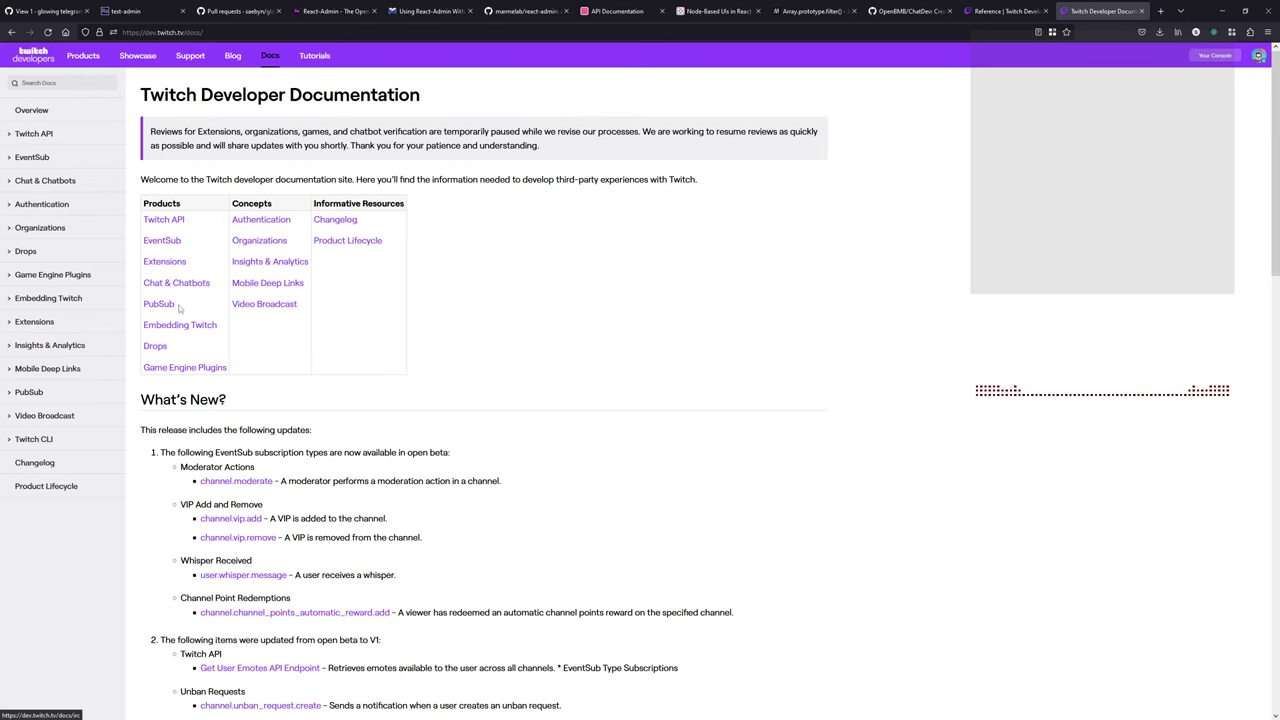
scroll(471, 345, down, 5)
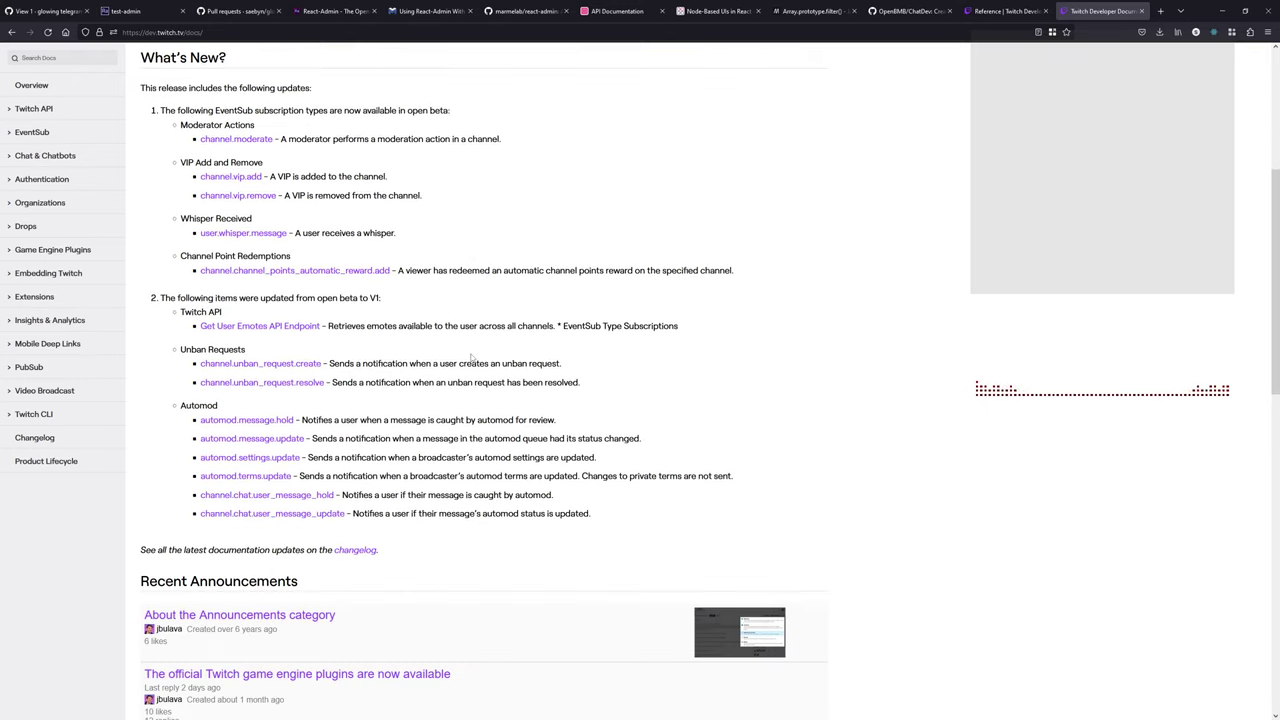
scroll(470, 356, down, 3)
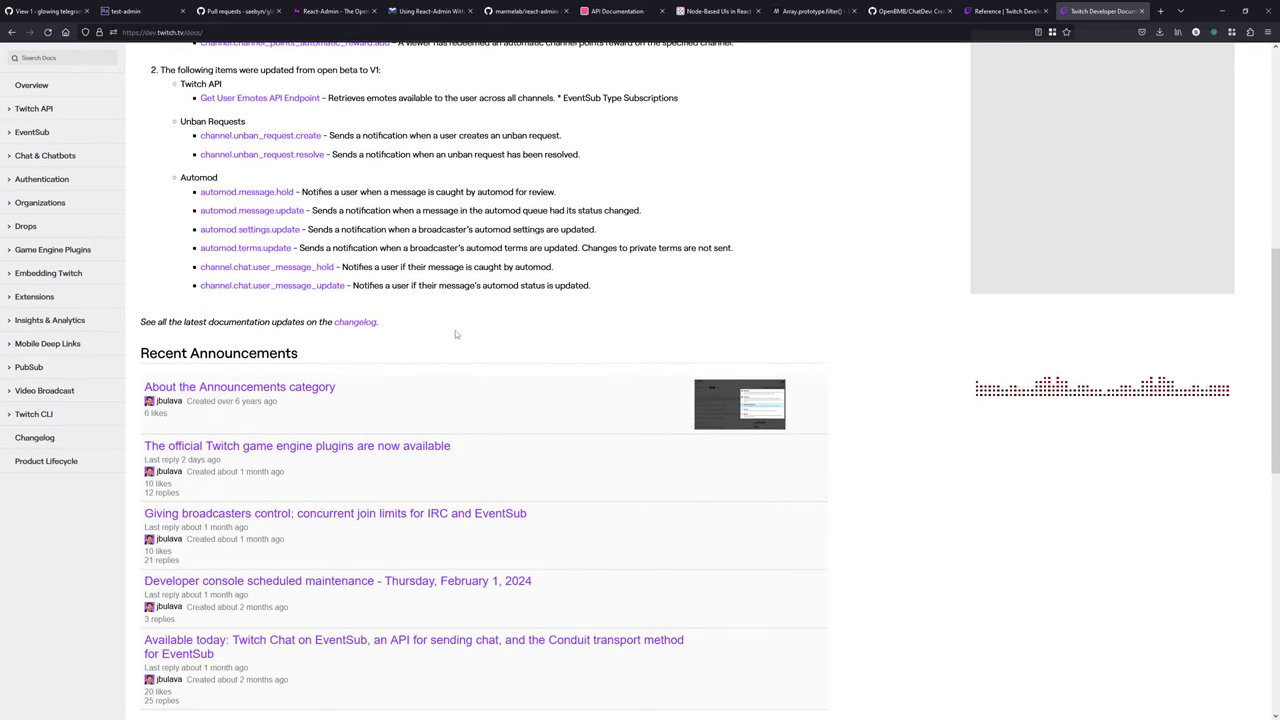
scroll(455, 330, down, 2)
scroll(450, 328, down, 6)
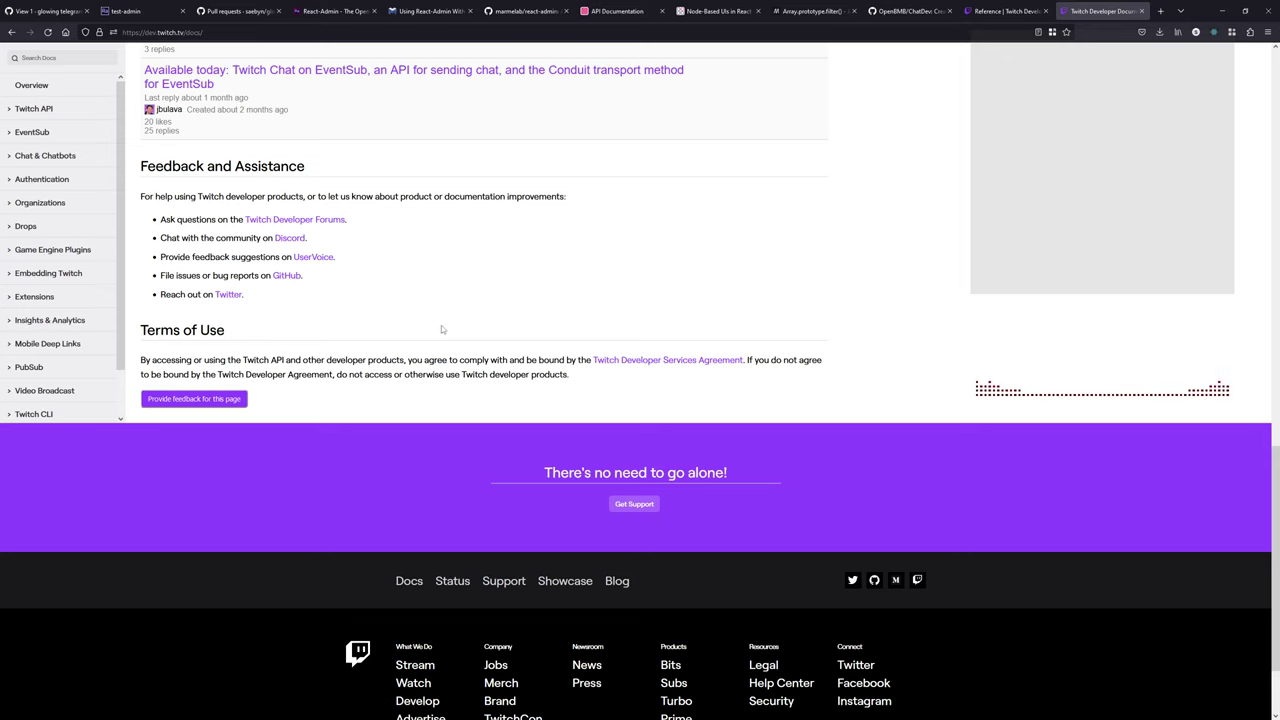
- Open the Twitch Developer Services Agreement in a new tab and read its definitions and Program Materials License terms
middle_click(630, 364)
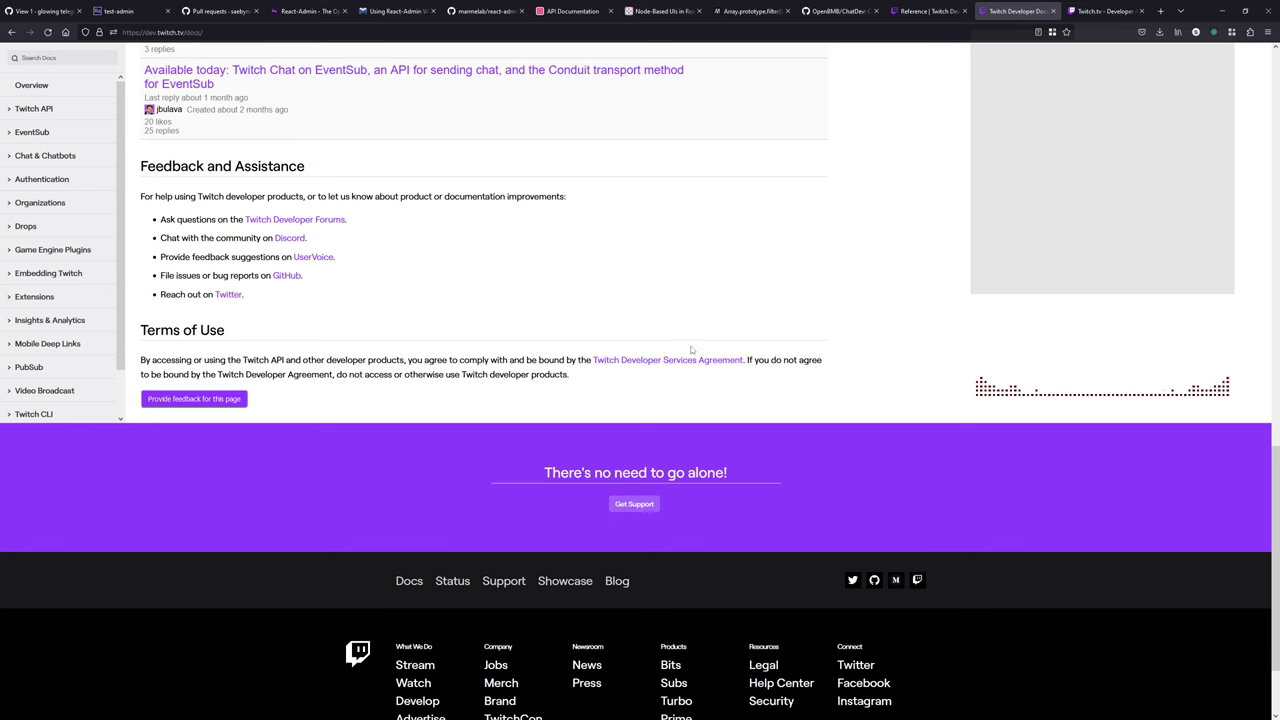
click(1095, 12)
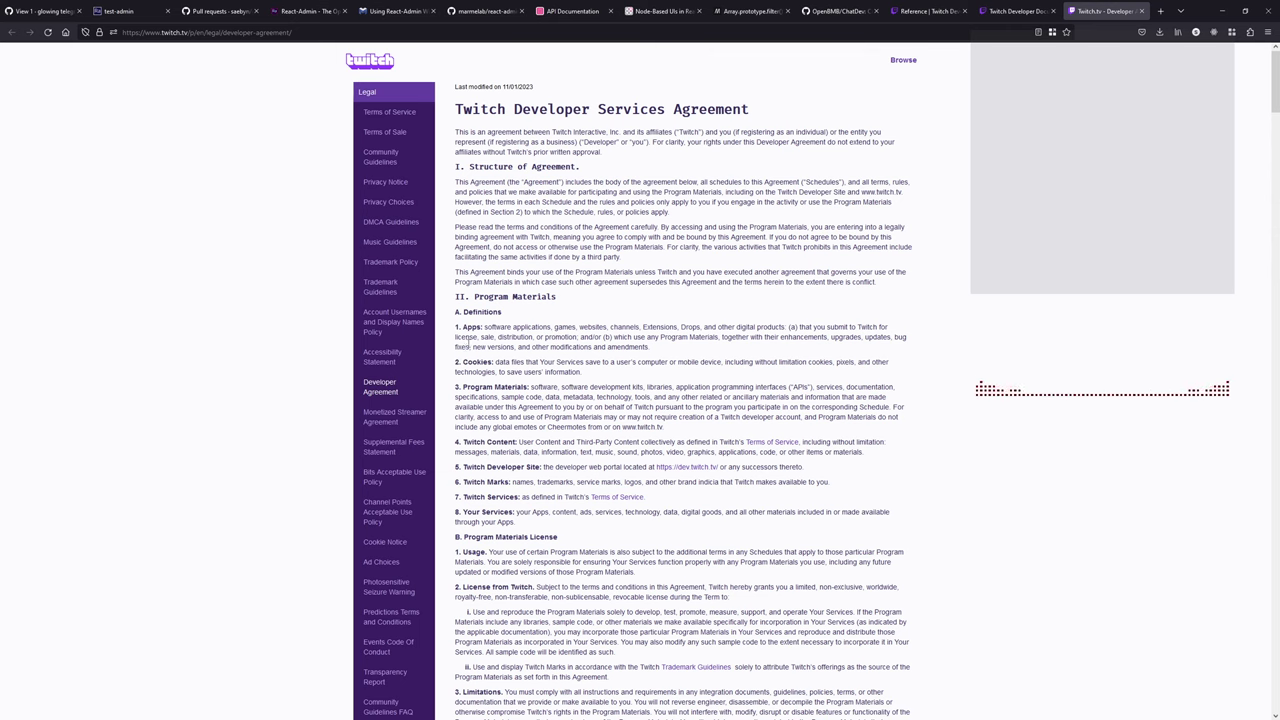
scroll(469, 343, down, 5)
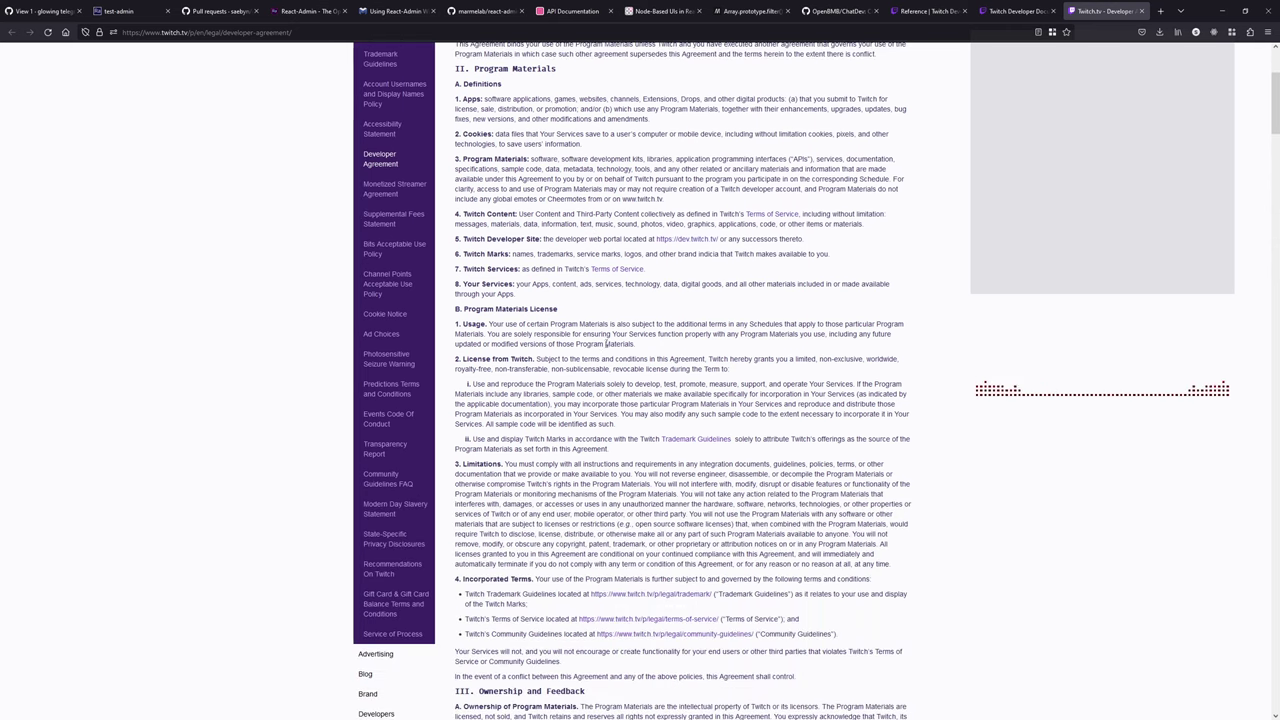
scroll(673, 369, down, 5)
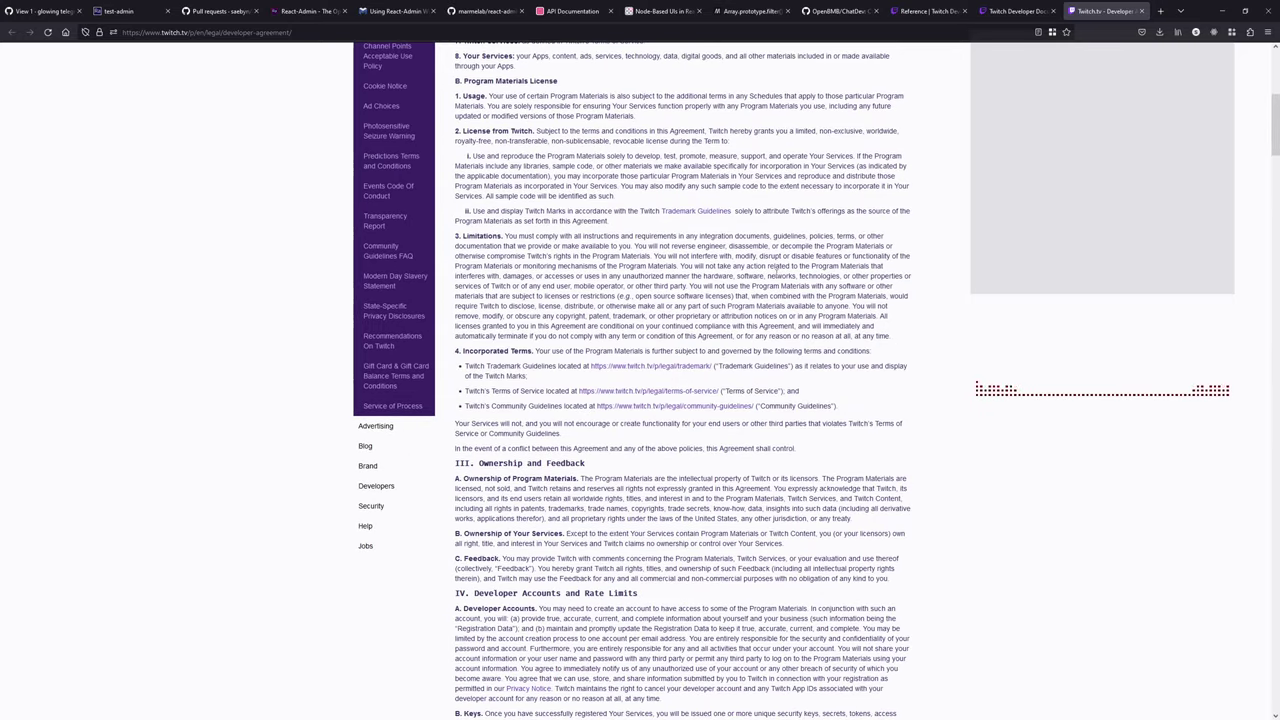